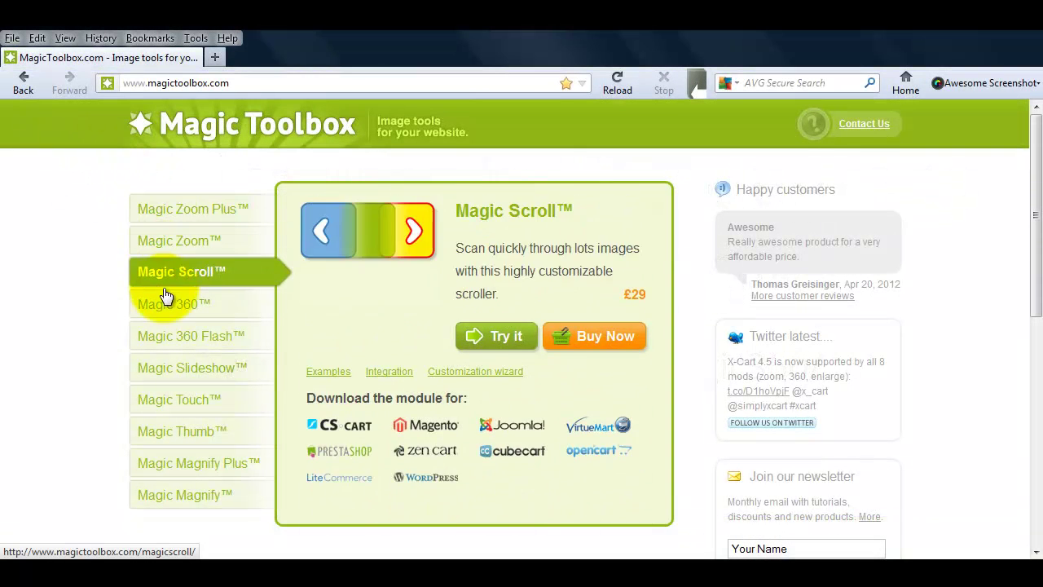
- On the Magic 360 product page, spin the shoe demo and move the magnifier across it
{"action": "left_click", "coordinate": [163, 304]}
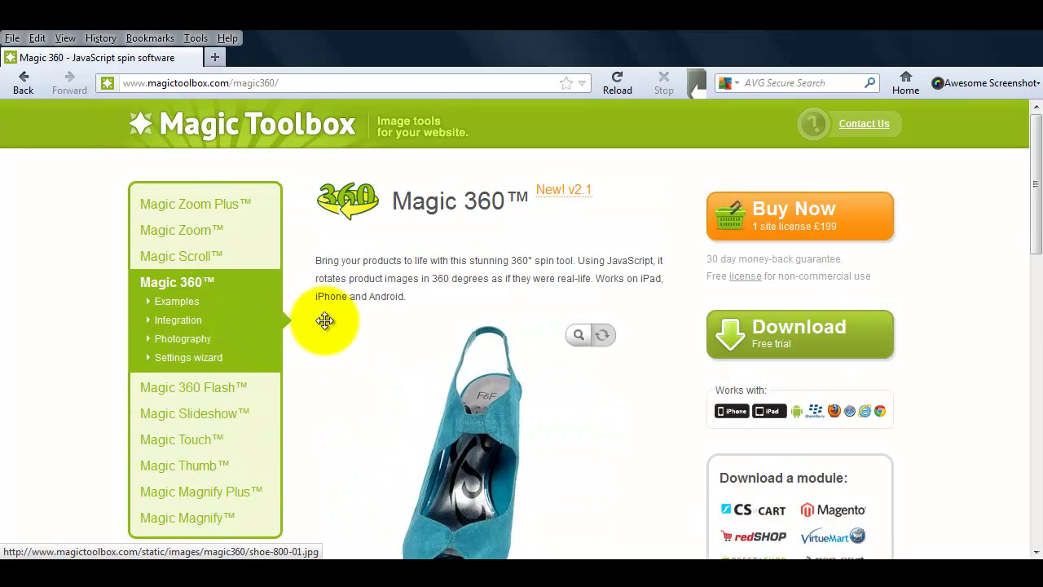
{"action": "left_click", "coordinate": [475, 475]}
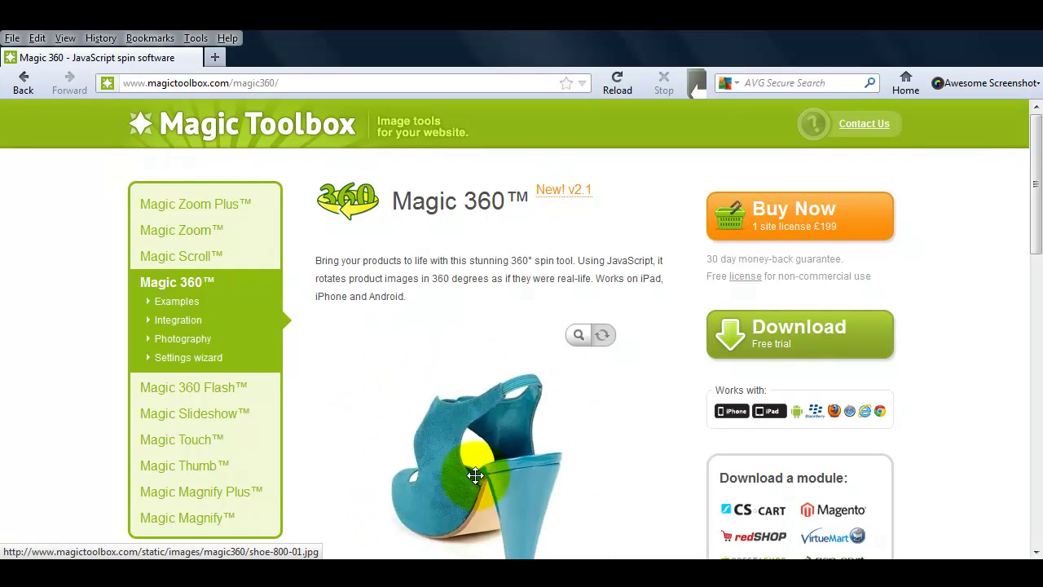
{"action": "left_click_drag", "start_coordinate": [475, 475], "coordinate": [553, 382]}
{"action": "left_click", "coordinate": [577, 334]}
{"action": "mouse_move", "coordinate": [477, 432]}
{"action": "left_mouse_down"}
{"action": "mouse_move", "coordinate": [416, 493]}
{"action": "mouse_move", "coordinate": [597, 431]}
{"action": "left_mouse_up"}
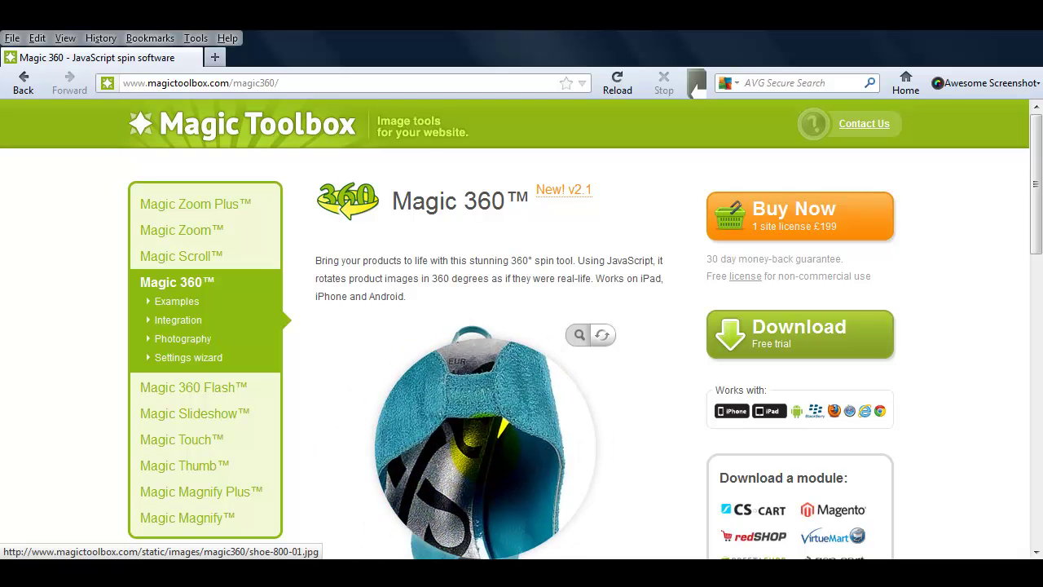
- Download and save the magic360-trial.zip trial file
{"action": "left_click", "coordinate": [764, 343]}
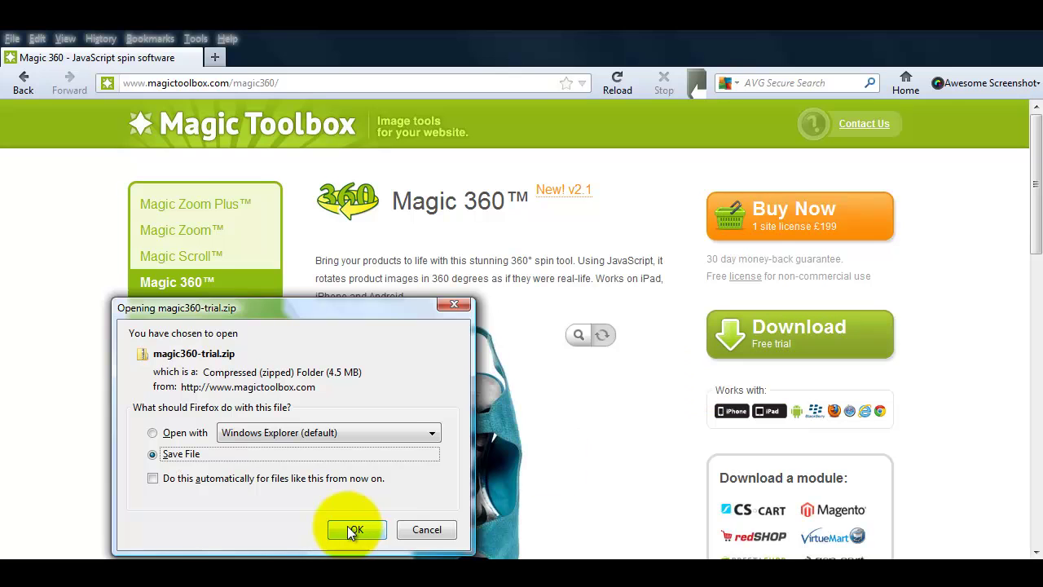
{"action": "left_click", "coordinate": [356, 530]}
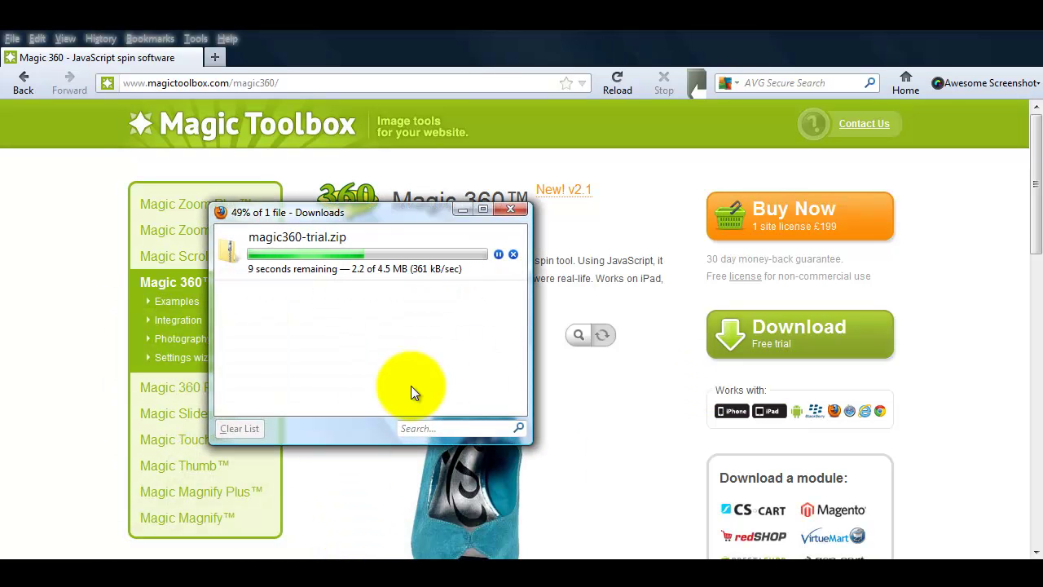
{"action": "right_click", "coordinate": [406, 249]}
- Extract magic360-trial.zip, look inside its magic360 script folder, then go back to magic360-trial
{"action": "left_click", "coordinate": [457, 279]}
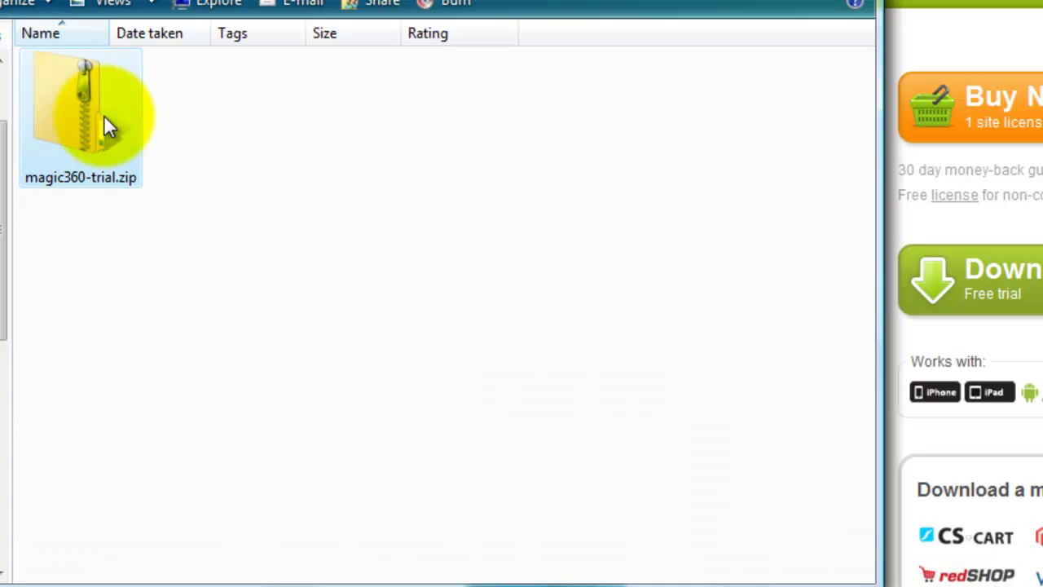
{"action": "right_click", "coordinate": [104, 115]}
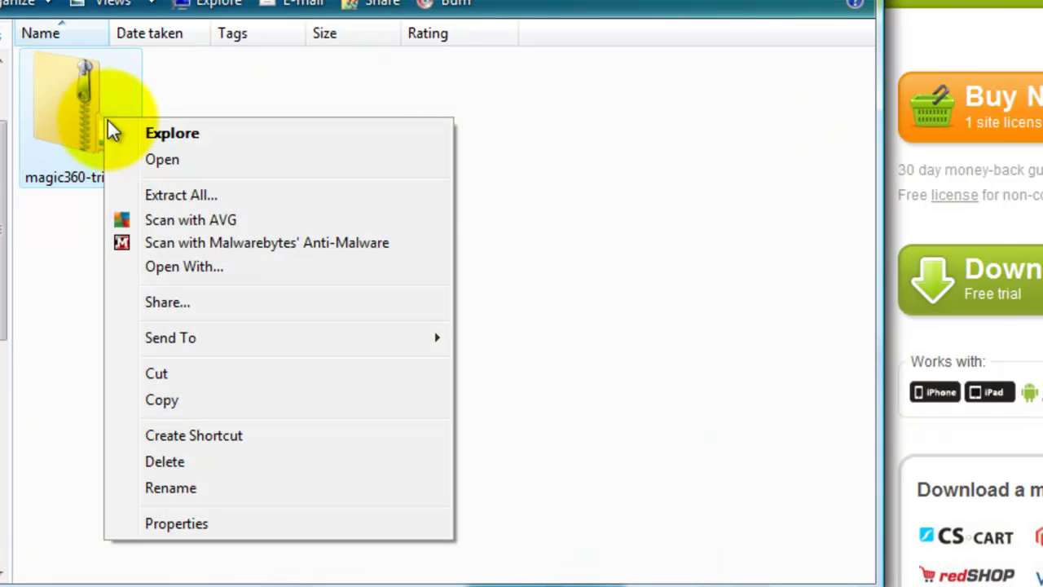
{"action": "left_click", "coordinate": [196, 192]}
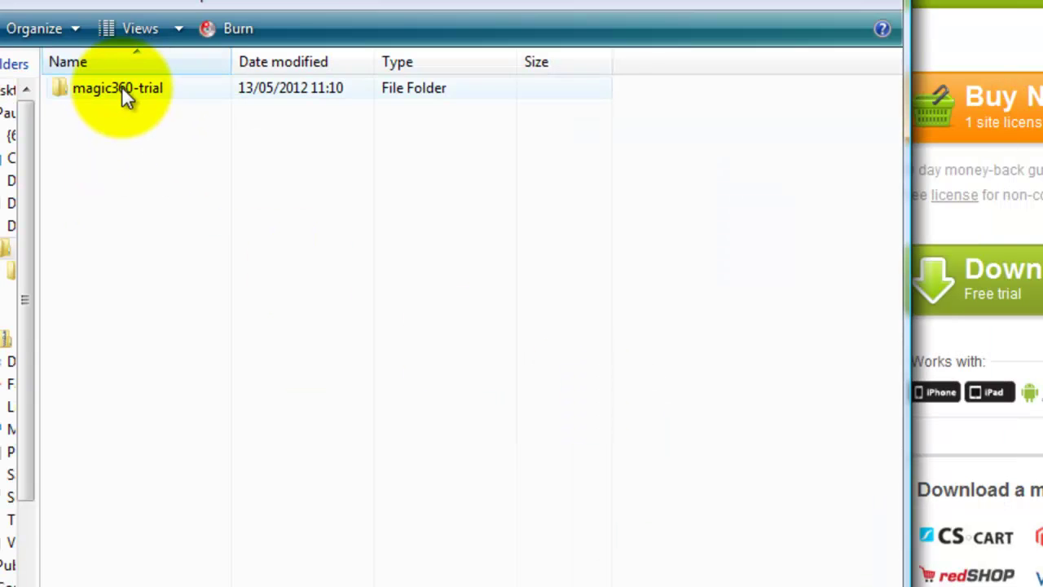
{"action": "double_click", "coordinate": [121, 87]}
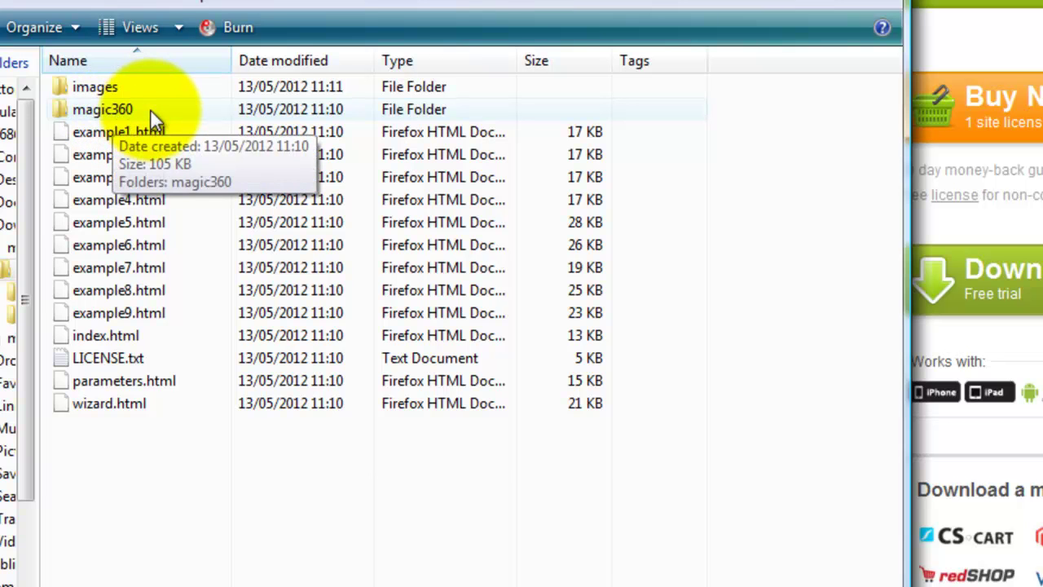
{"action": "double_click", "coordinate": [150, 111]}
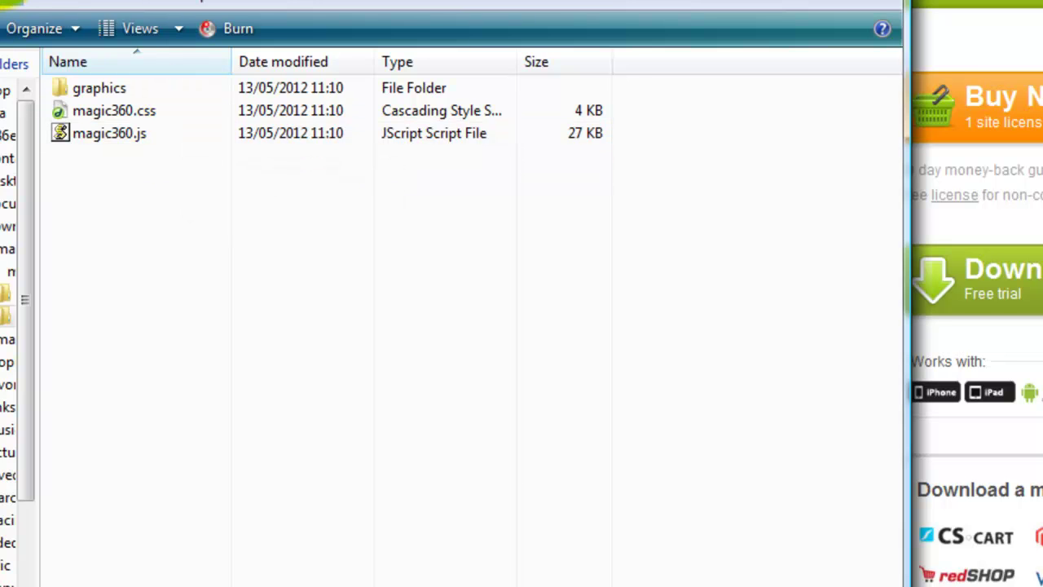
{"action": "left_click", "coordinate": [12, 2]}
- Open the images/shoe folder and switch it to List view
{"action": "double_click", "coordinate": [120, 86]}
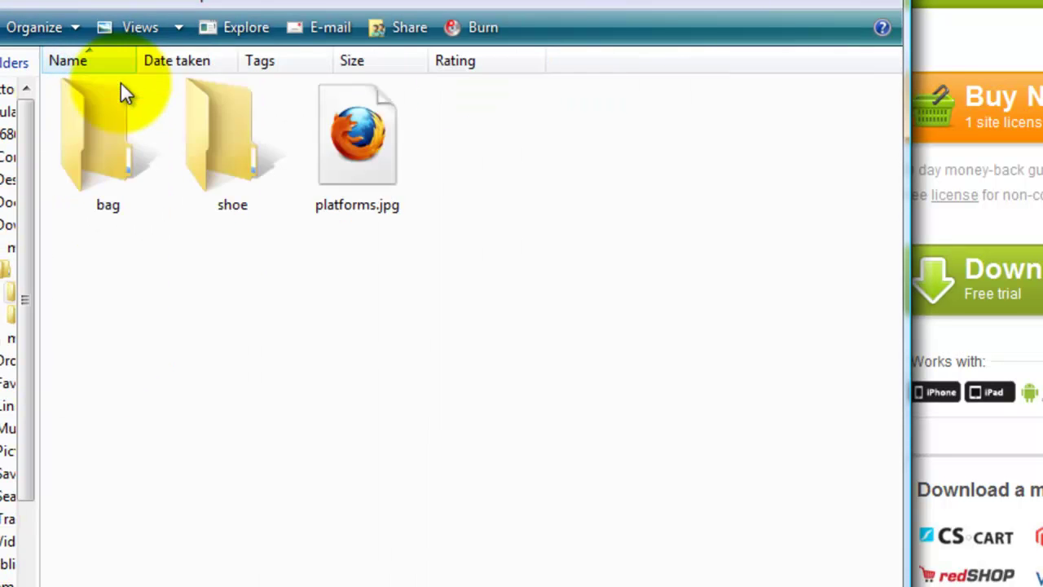
{"action": "left_click", "coordinate": [96, 146]}
{"action": "double_click", "coordinate": [233, 140]}
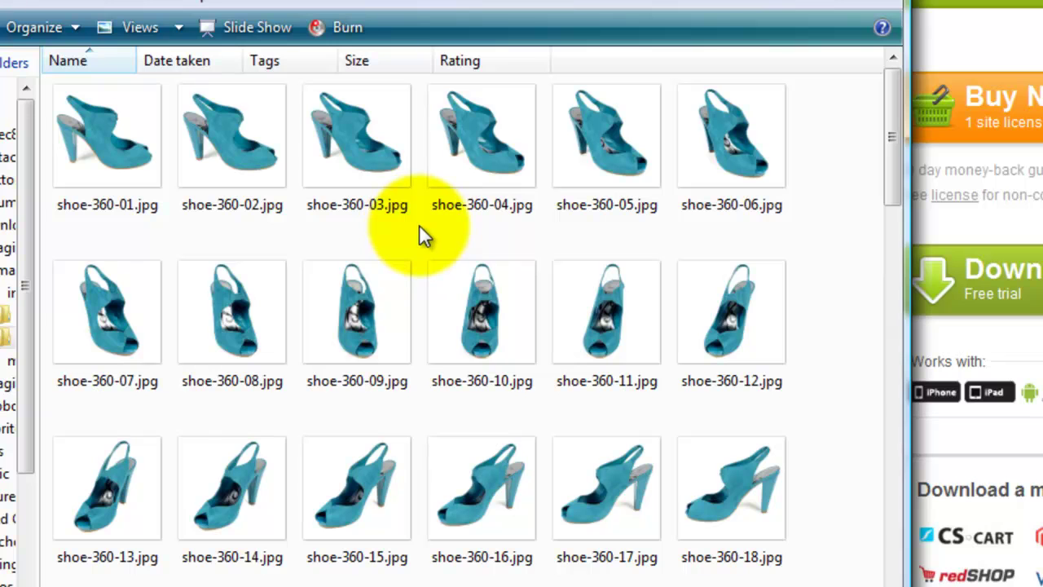
{"action": "left_click", "coordinate": [179, 27]}
{"action": "left_click", "coordinate": [242, 148]}
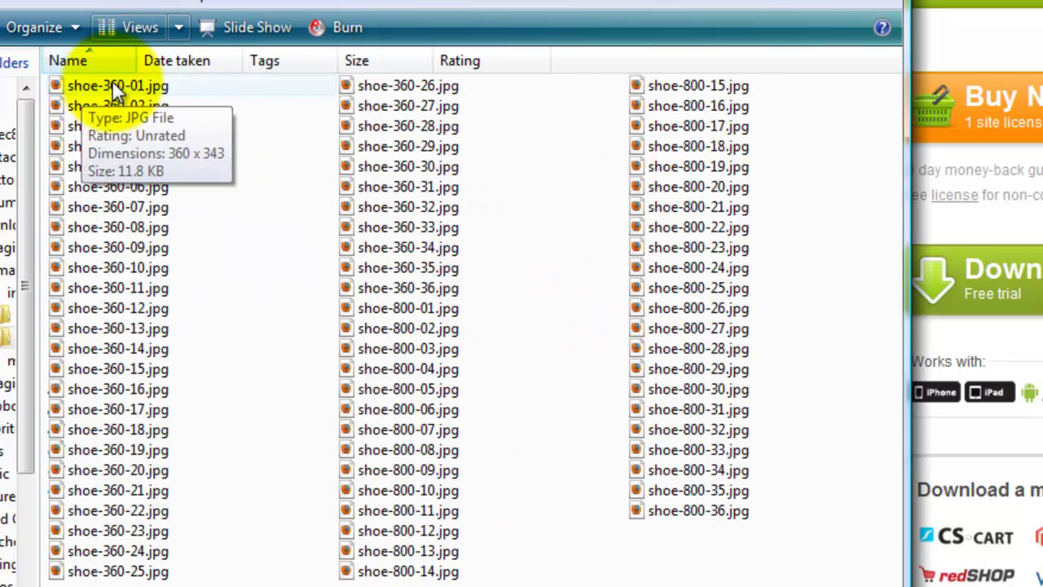
- Select the shoe-360-01 to 36 frames, then the shoe-800 frames, and clear the selection
{"action": "left_click", "coordinate": [113, 85]}
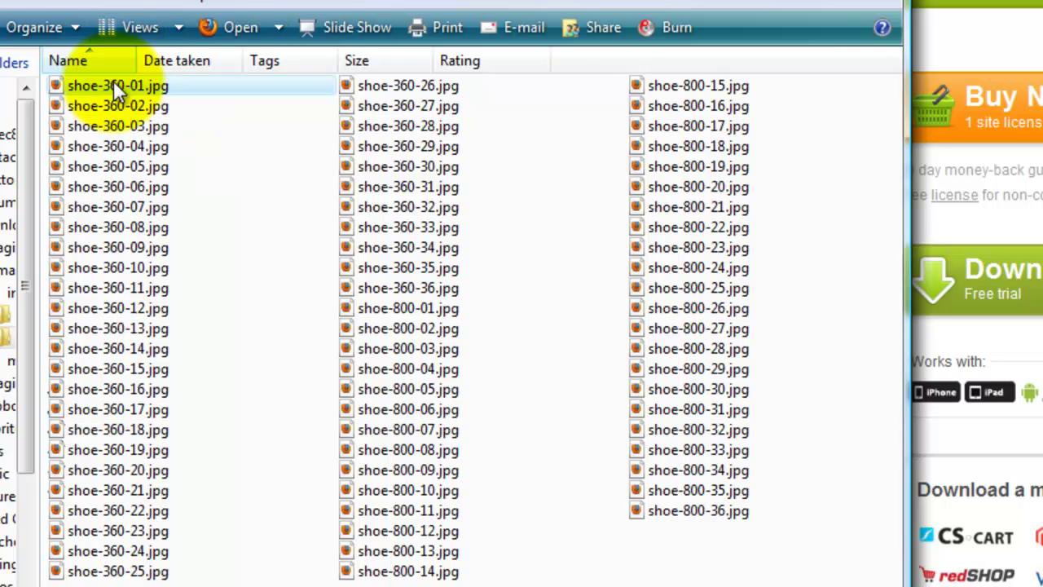
{"action": "left_click", "coordinate": [411, 289], "text": "shift"}
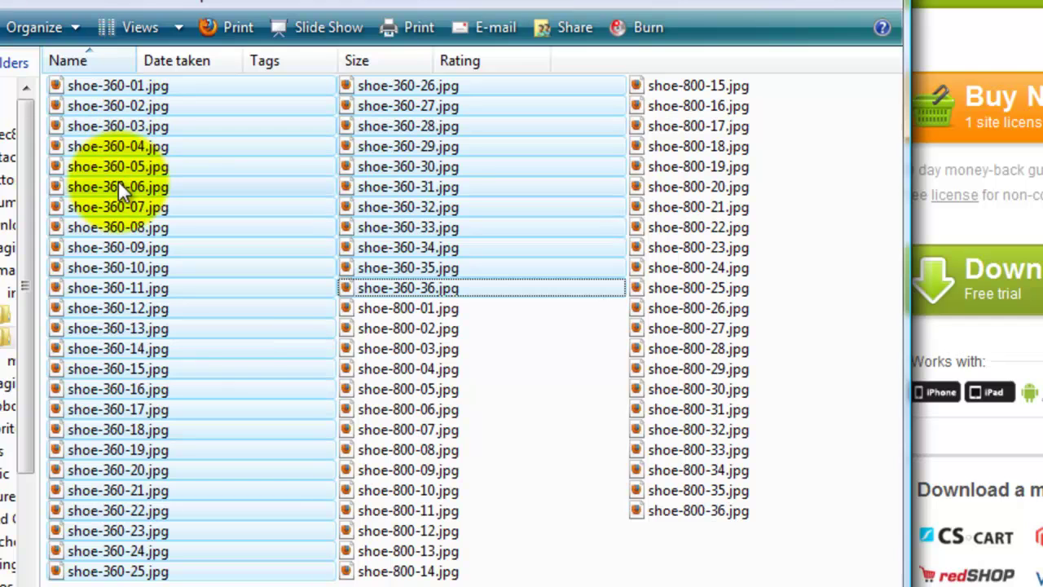
{"action": "left_click", "coordinate": [426, 307]}
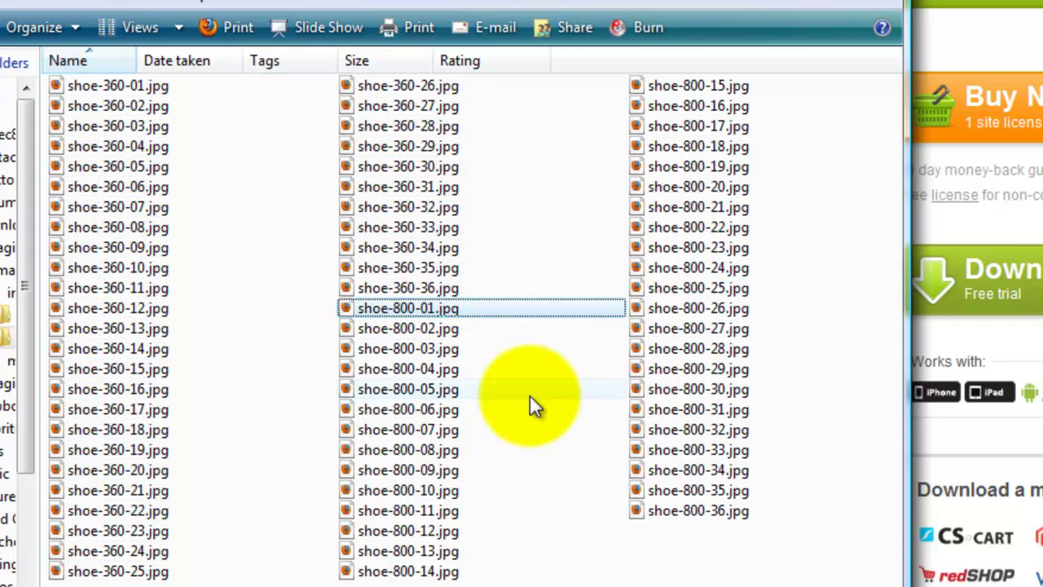
{"action": "left_click", "coordinate": [708, 510], "text": "shift"}
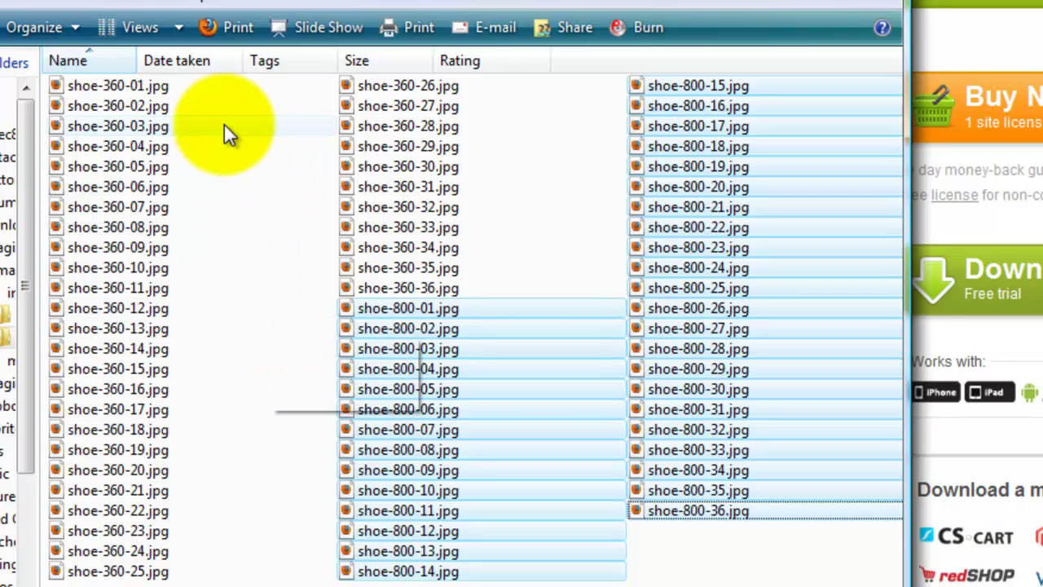
{"action": "left_click", "coordinate": [211, 84]}
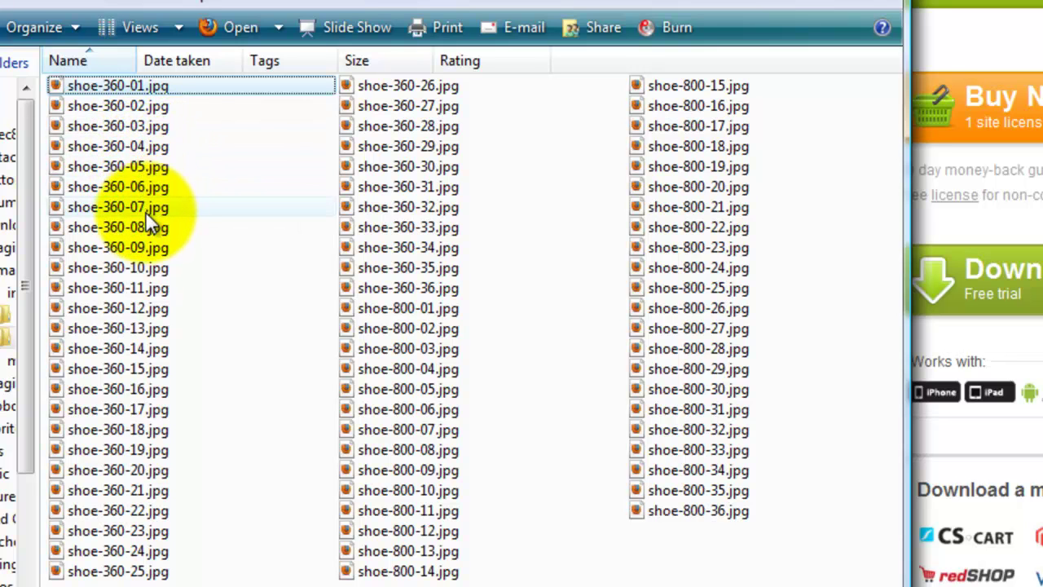
{"action": "mouse_move", "coordinate": [118, 510]}
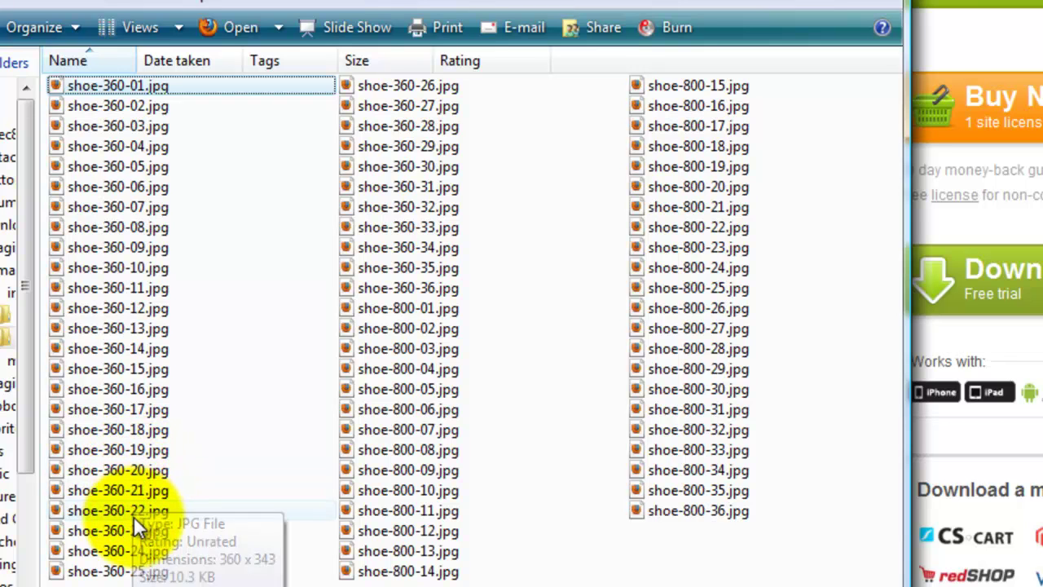
- Go back to images, open the bag folder and show it as a List
{"action": "key", "text": "BackSpace"}
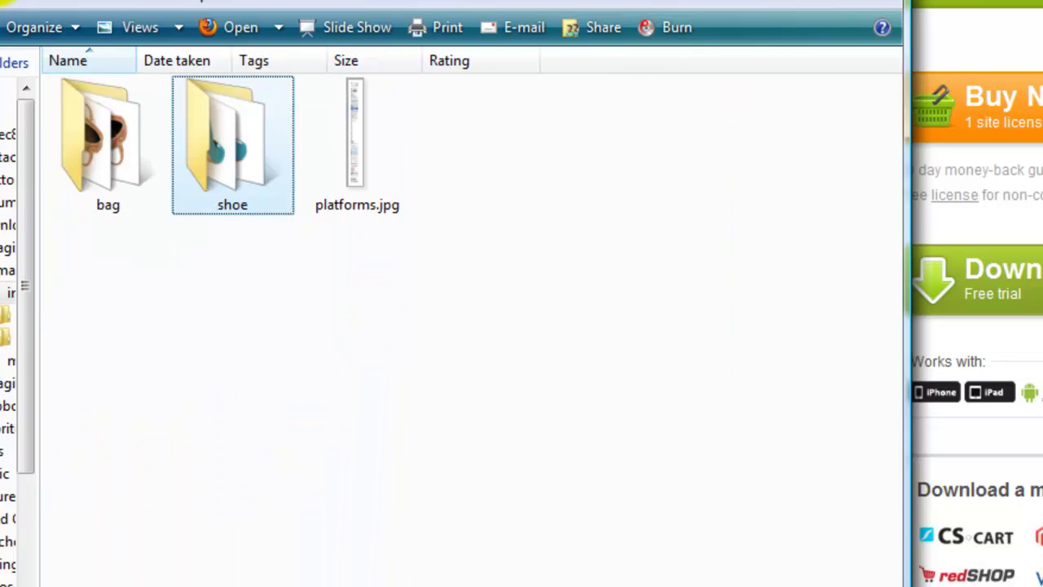
{"action": "double_click", "coordinate": [108, 161]}
{"action": "left_click", "coordinate": [179, 27]}
{"action": "left_click", "coordinate": [240, 163]}
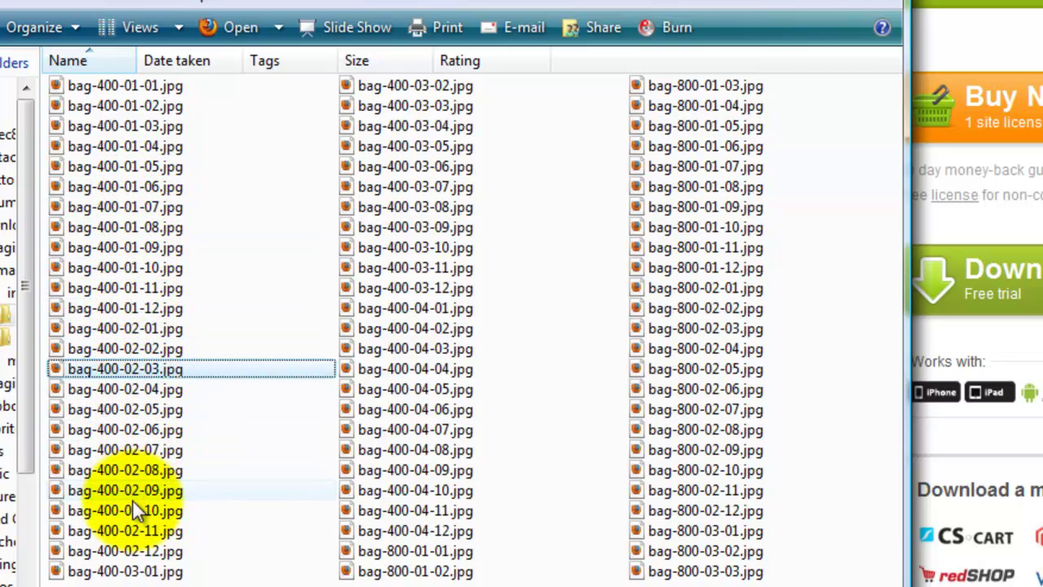
- Select the bag-400-01, -02 and -04 frame series, clear, and return to images
{"action": "left_click", "coordinate": [149, 308], "text": "shift"}
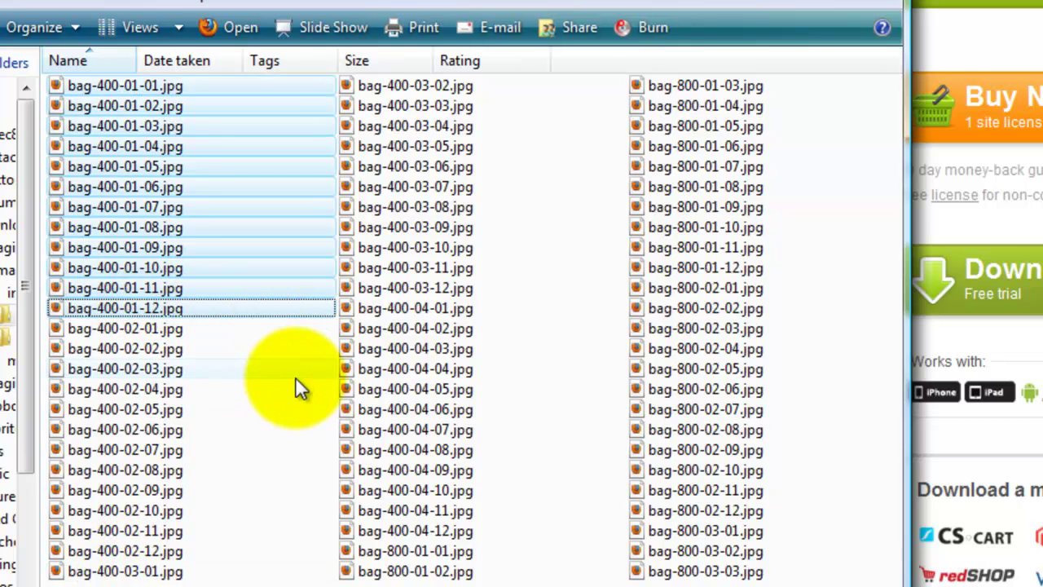
{"action": "left_click_drag", "start_coordinate": [175, 325], "coordinate": [303, 577]}
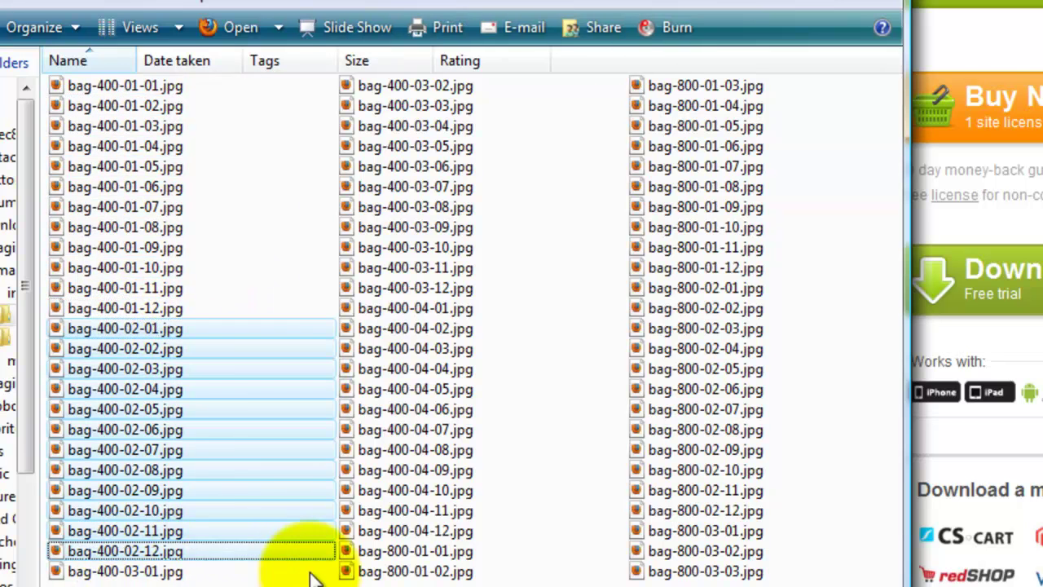
{"action": "left_click", "coordinate": [474, 308]}
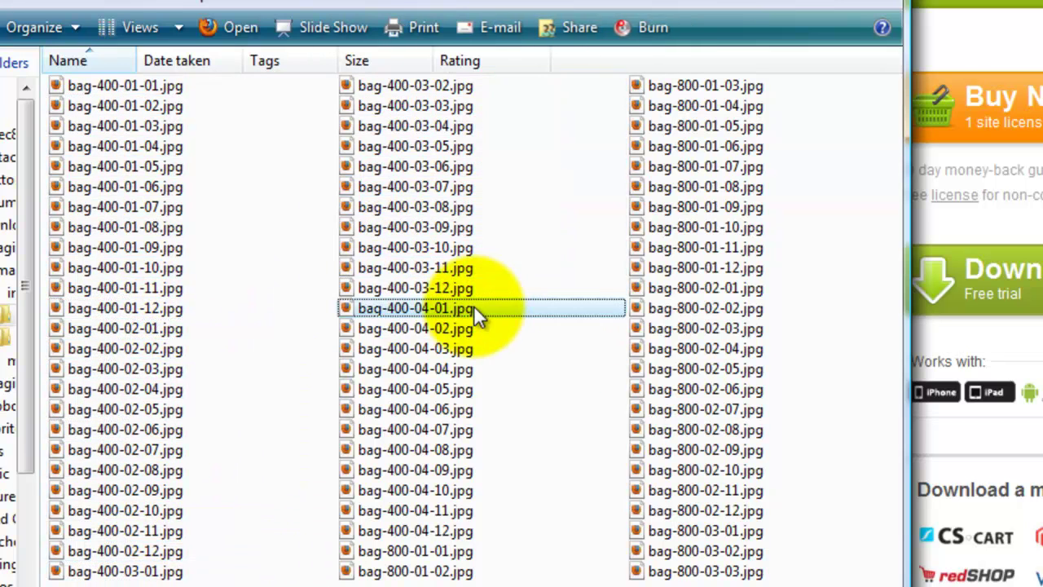
{"action": "left_click", "coordinate": [469, 529], "text": "shift"}
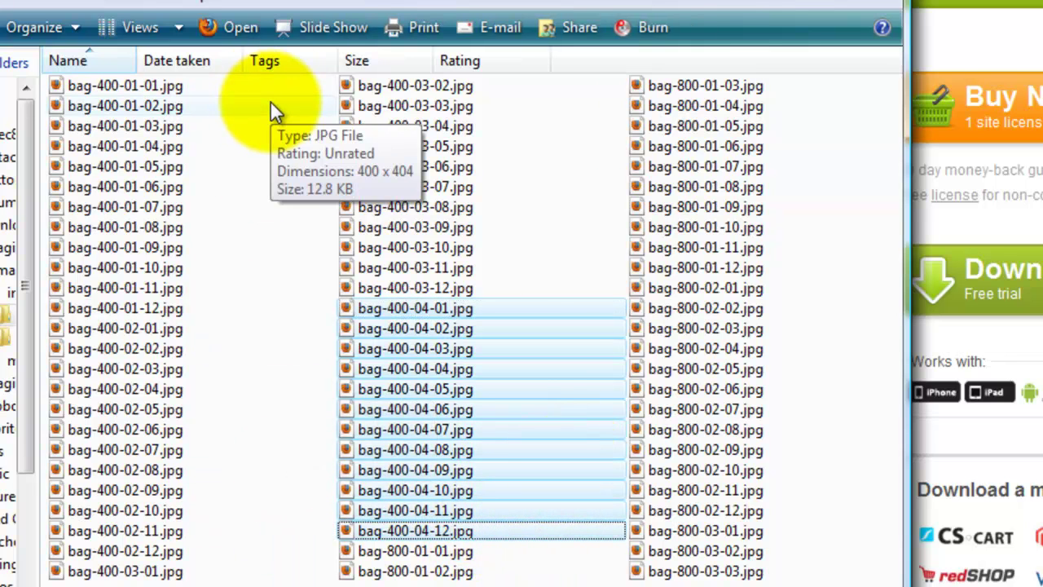
{"action": "left_click", "coordinate": [233, 85]}
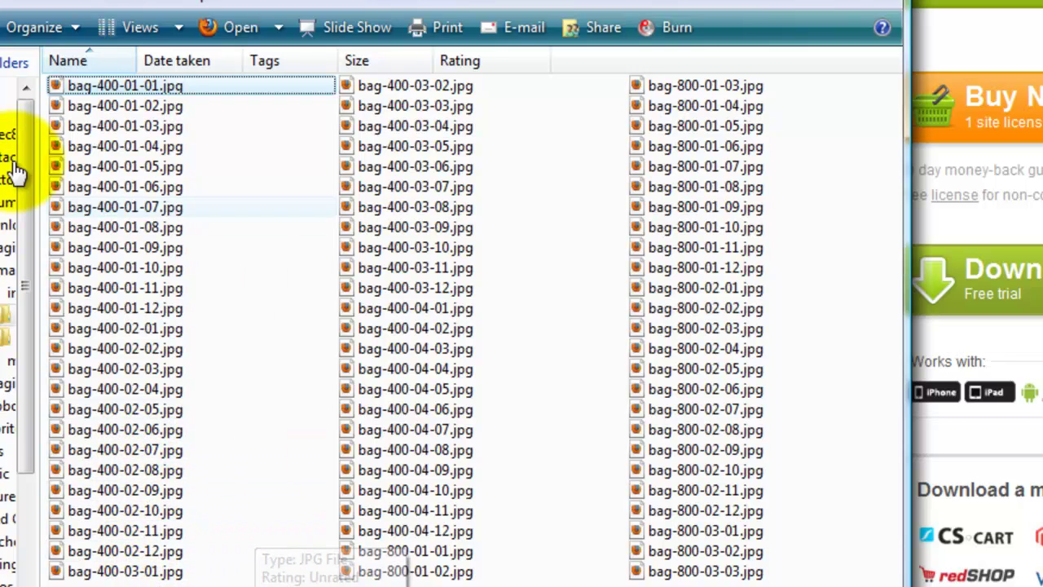
{"action": "left_click", "coordinate": [8, 8]}
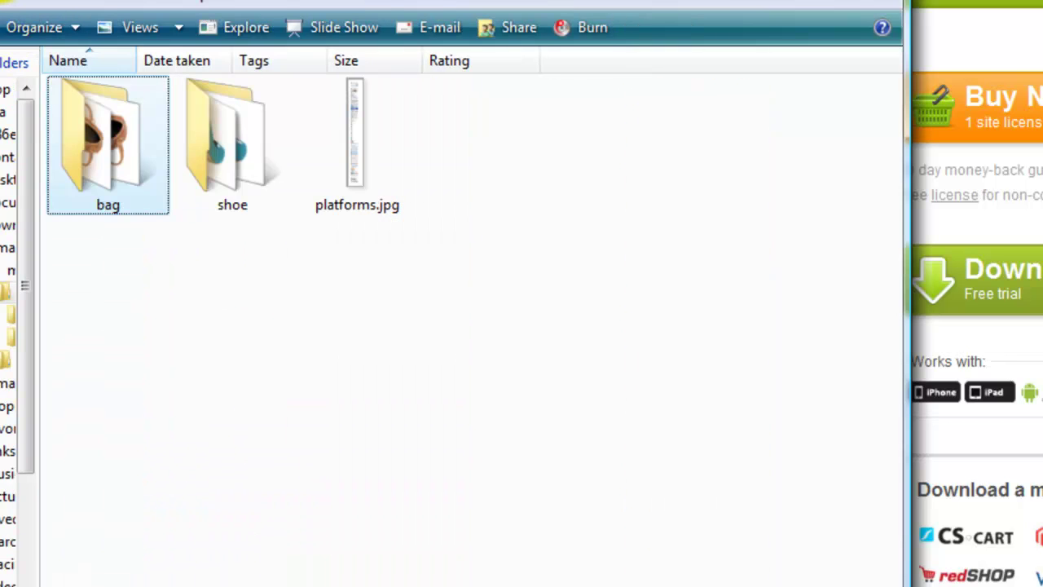
- Copy the magic360 folder from the demo files and paste it into the site folder
{"action": "key", "text": "alt+Left"}
{"action": "left_click", "coordinate": [169, 111]}
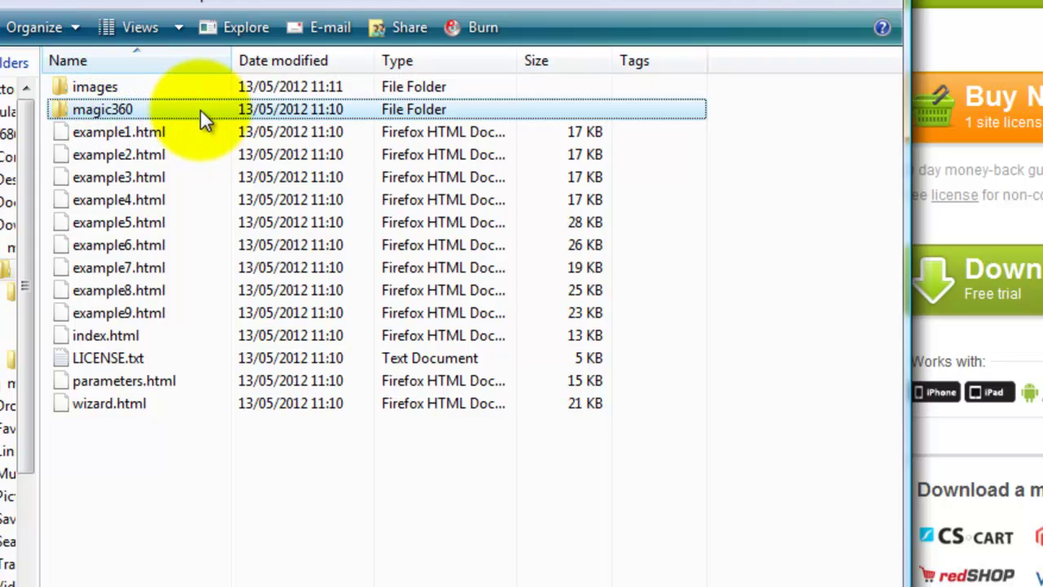
{"action": "right_click", "coordinate": [199, 108]}
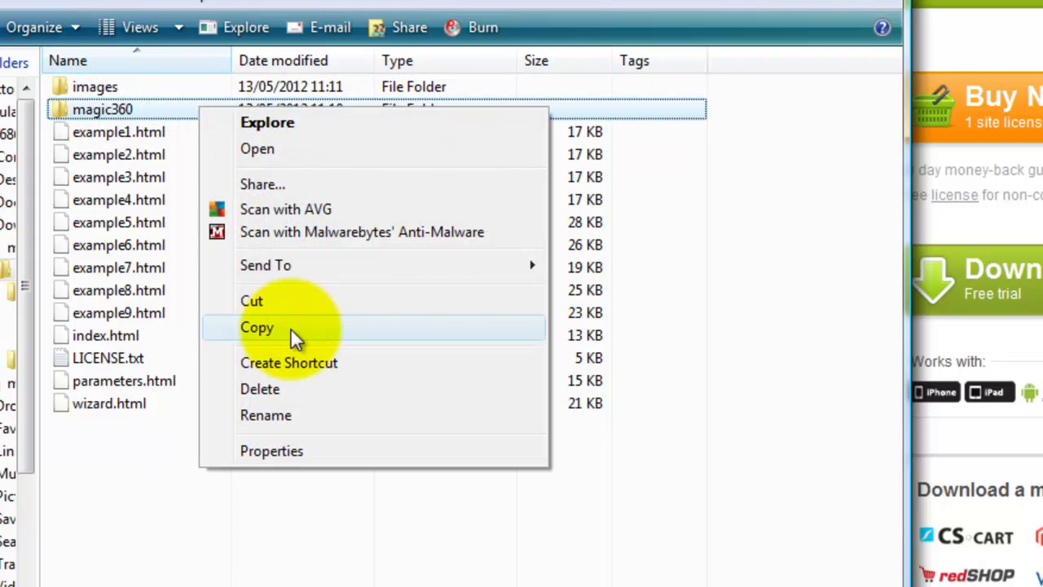
{"action": "left_click", "coordinate": [290, 328]}
{"action": "right_click", "coordinate": [119, 250]}
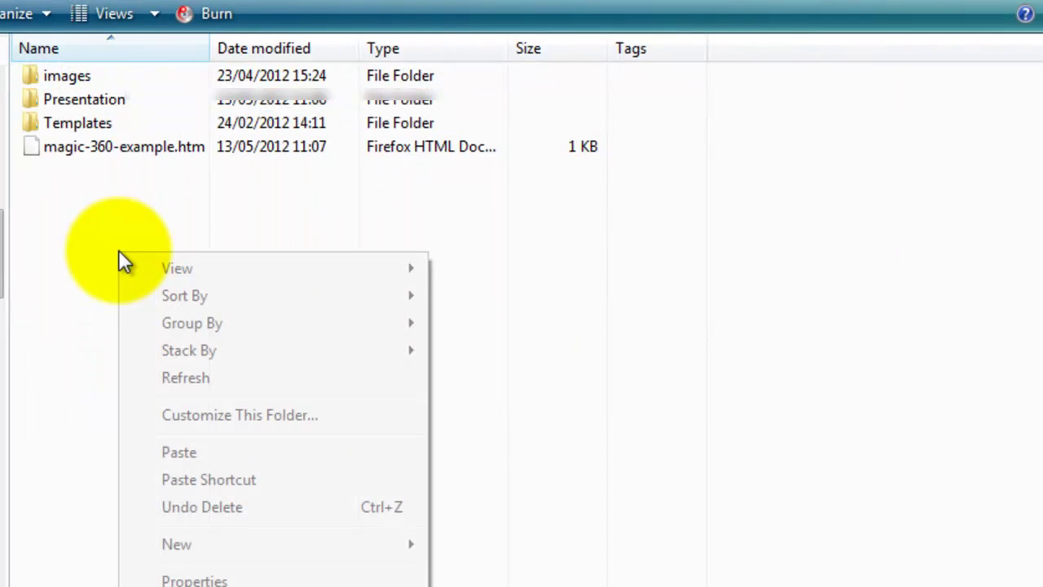
{"action": "left_click", "coordinate": [194, 454]}
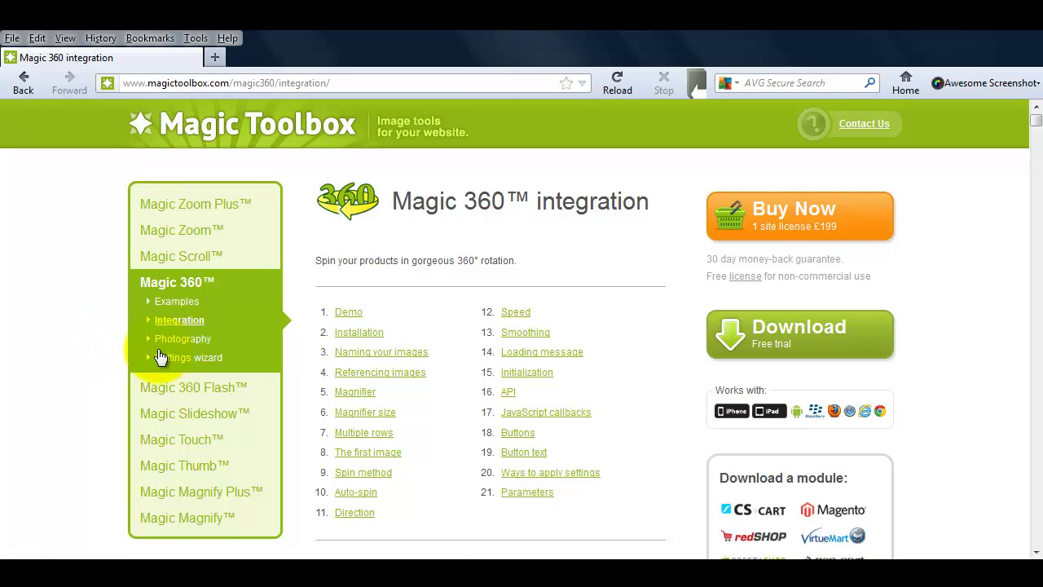
- Scroll to 2. Installation, highlight the Quick and Detailed install headings, and follow 'Use the wizard'
{"action": "scroll", "coordinate": [332, 406], "scroll_direction": "down", "scroll_amount": 3}
{"action": "scroll", "coordinate": [308, 409], "scroll_direction": "down", "scroll_amount": 5}
{"action": "scroll", "coordinate": [296, 396], "scroll_direction": "down", "scroll_amount": 2}
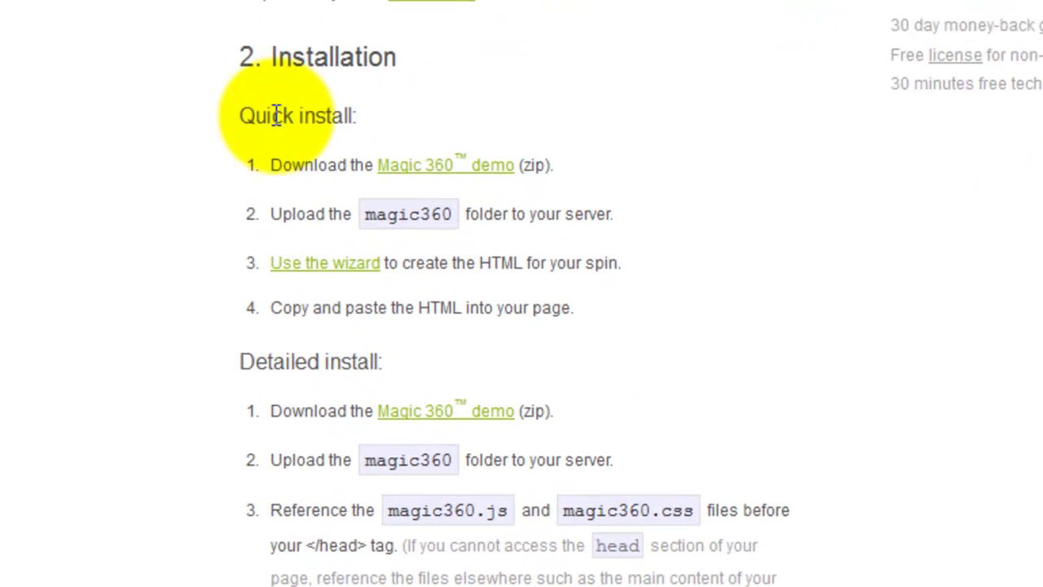
{"action": "triple_click", "coordinate": [322, 213]}
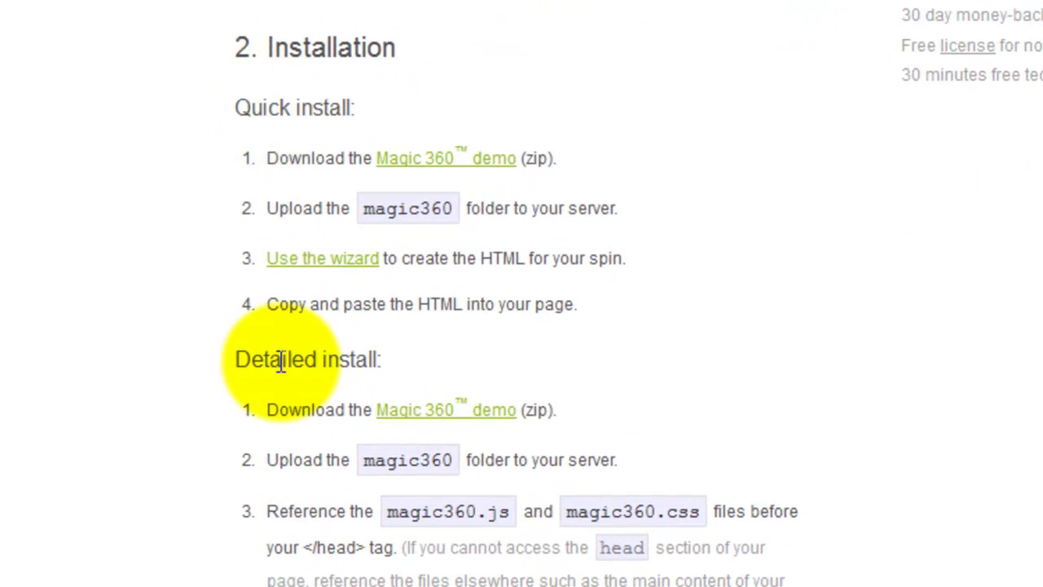
{"action": "triple_click", "coordinate": [280, 360]}
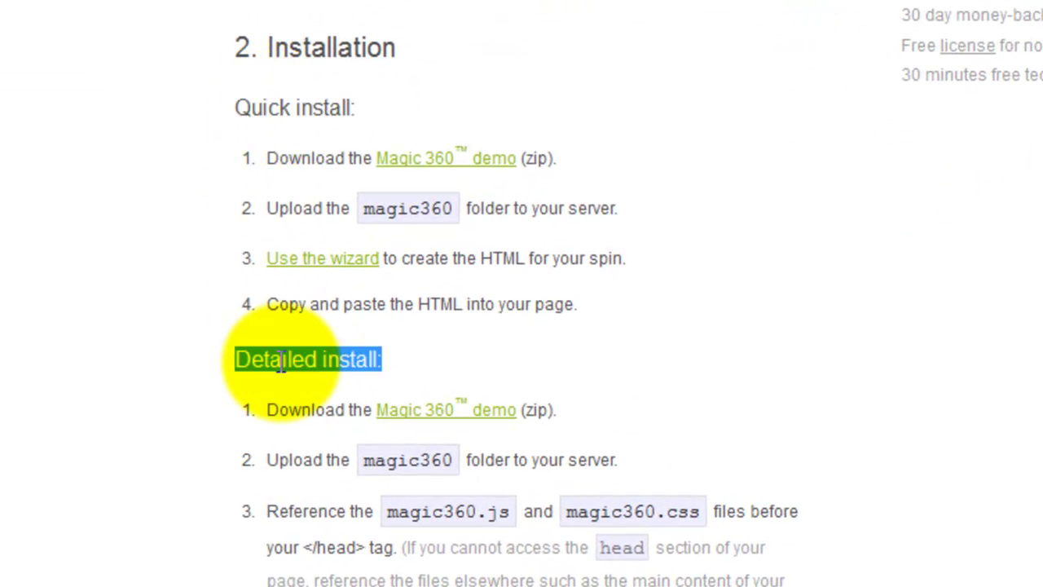
{"action": "left_click", "coordinate": [308, 268]}
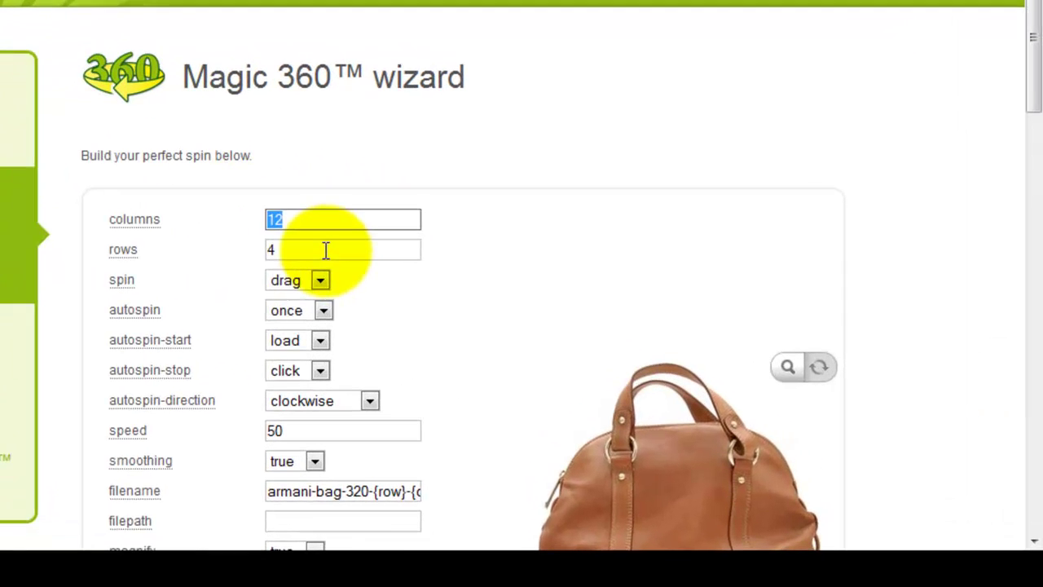
- Inspect the rows value 4 and the {row}-{col} filename and magnify-filename patterns
{"action": "double_click", "coordinate": [497, 331]}
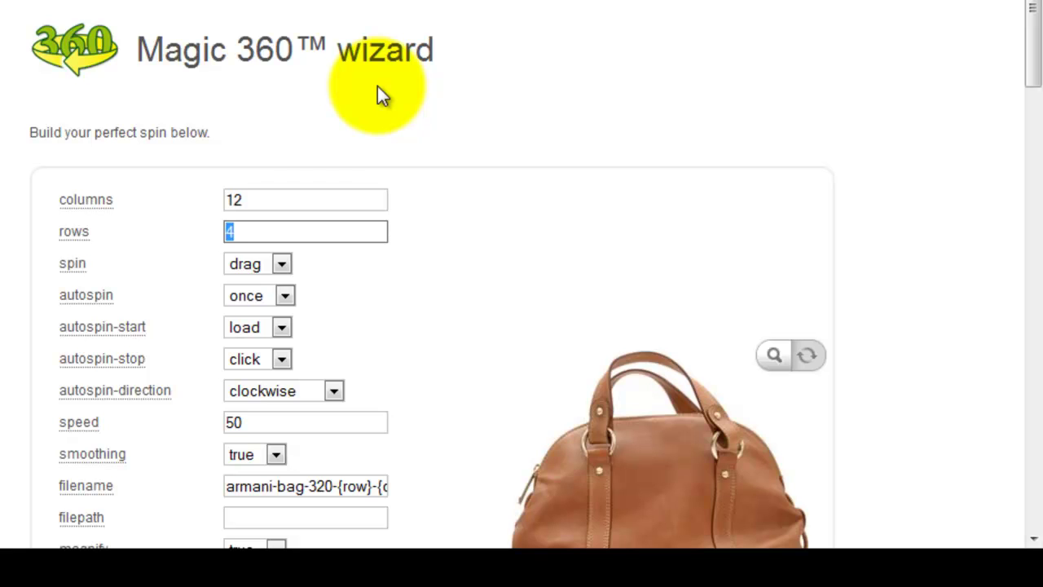
{"action": "scroll", "coordinate": [377, 114], "scroll_direction": "down", "scroll_amount": 3}
{"action": "scroll", "coordinate": [385, 138], "scroll_direction": "down", "scroll_amount": 3}
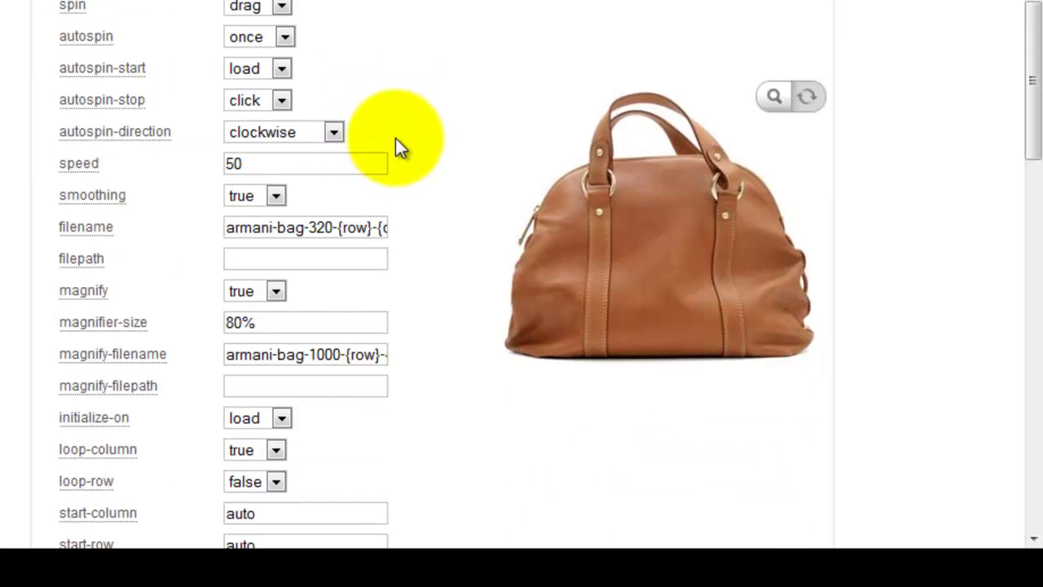
{"action": "left_click_drag", "start_coordinate": [226, 228], "coordinate": [432, 227]}
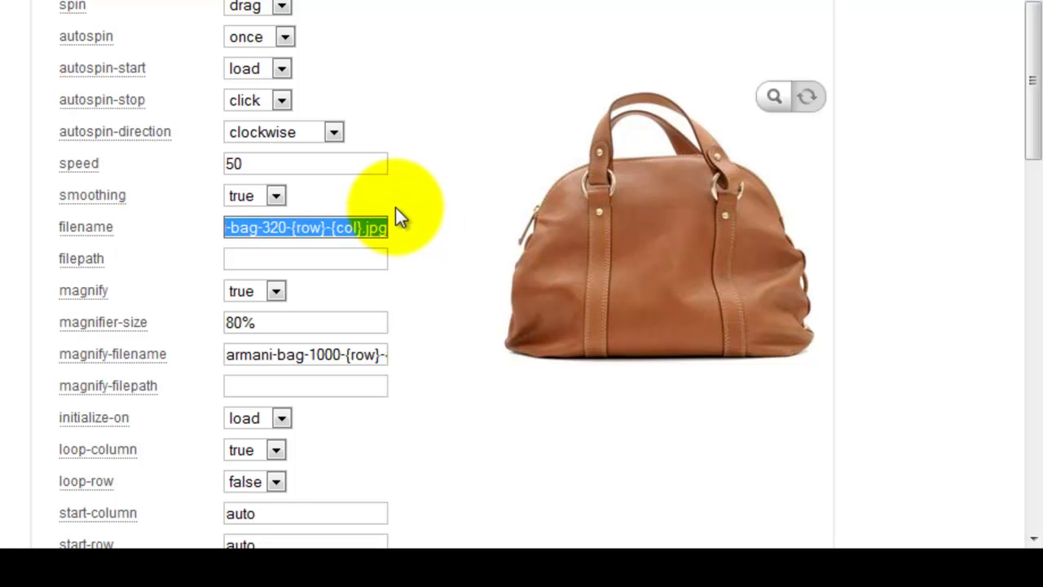
{"action": "left_click_drag", "start_coordinate": [228, 354], "coordinate": [410, 356]}
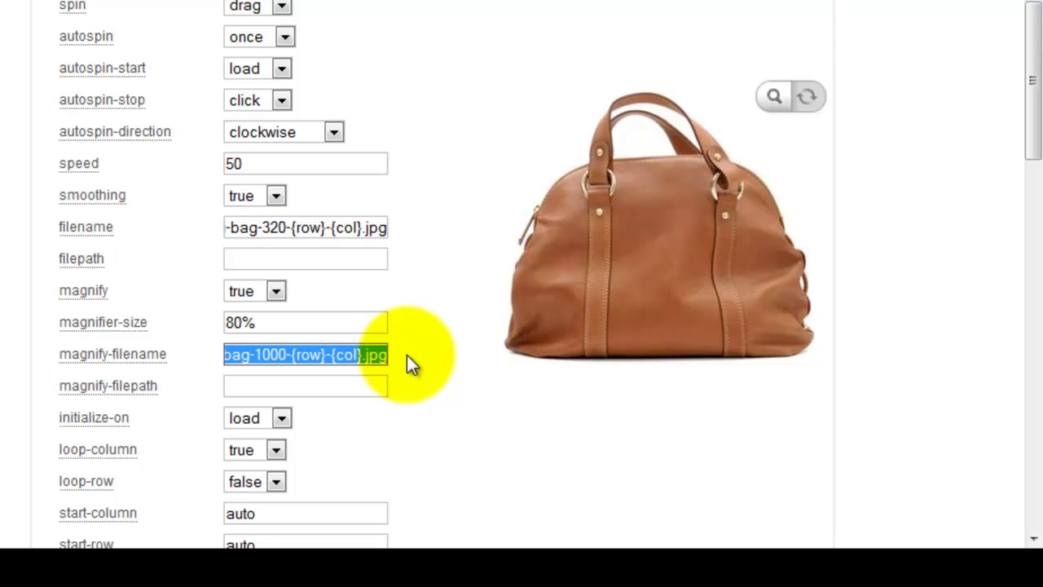
{"action": "left_click", "coordinate": [276, 228]}
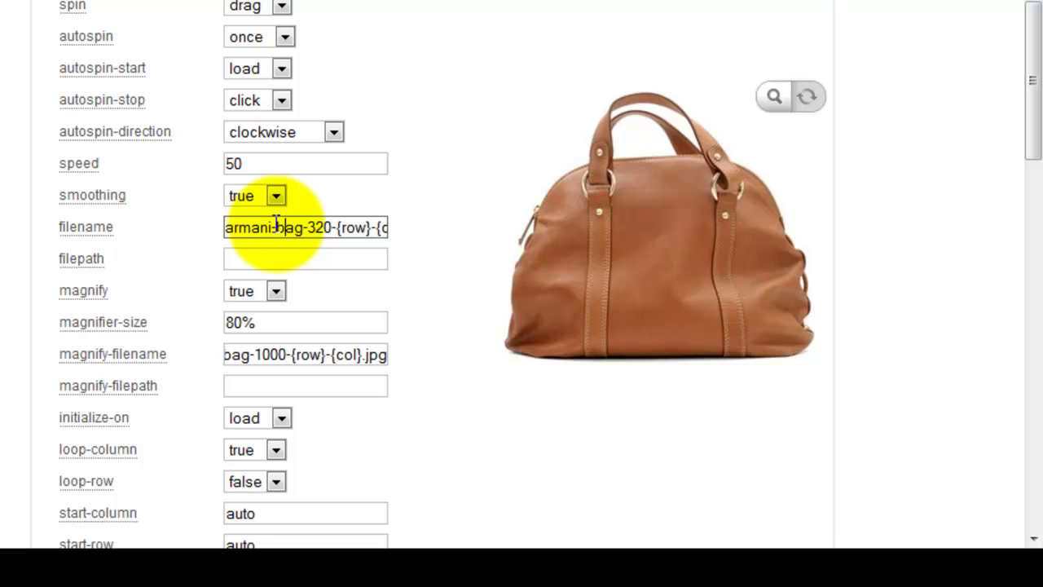
{"action": "double_click", "coordinate": [366, 227]}
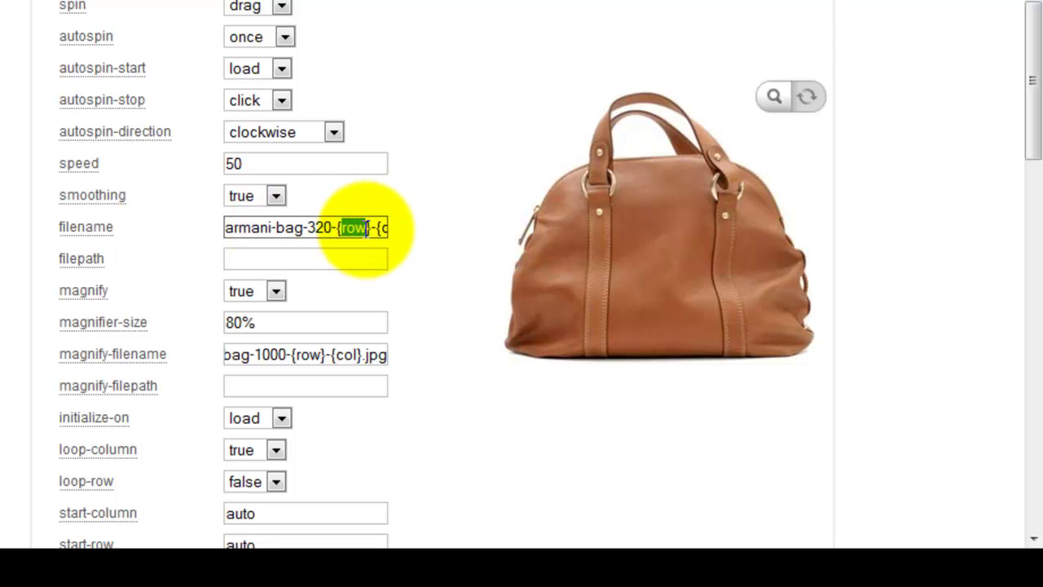
{"action": "left_click", "coordinate": [339, 227]}
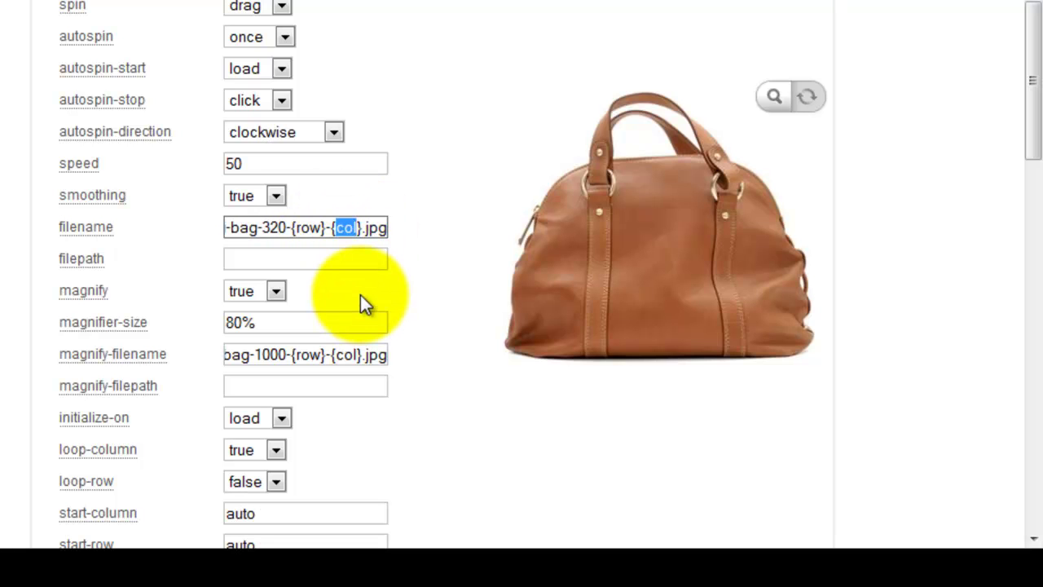
- Spin and tilt the handbag preview to a top-down view, then reload the page
{"action": "left_click_drag", "start_coordinate": [654, 239], "coordinate": [652, 239]}
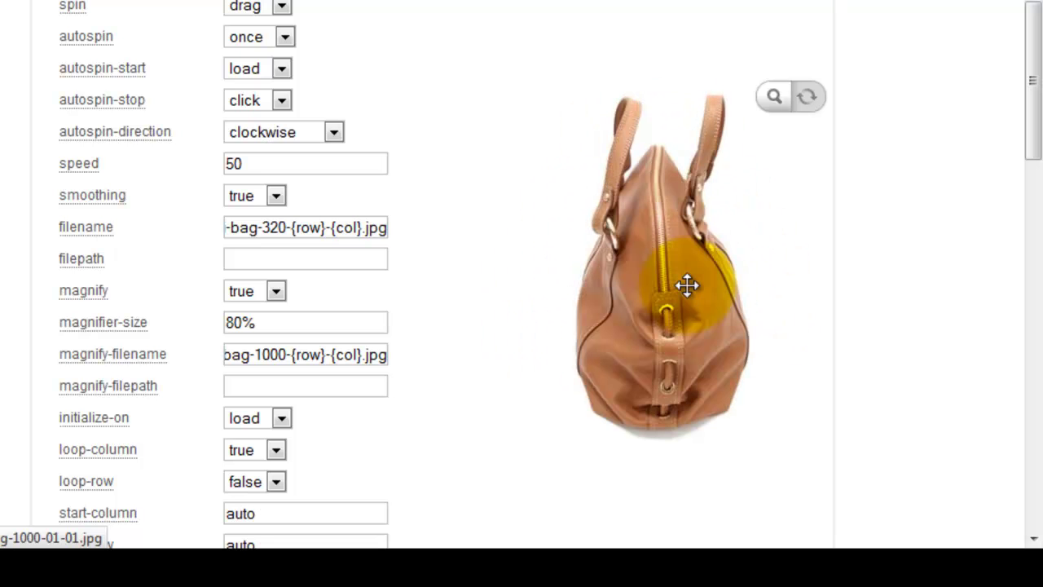
{"action": "left_click_drag", "start_coordinate": [687, 284], "coordinate": [693, 389]}
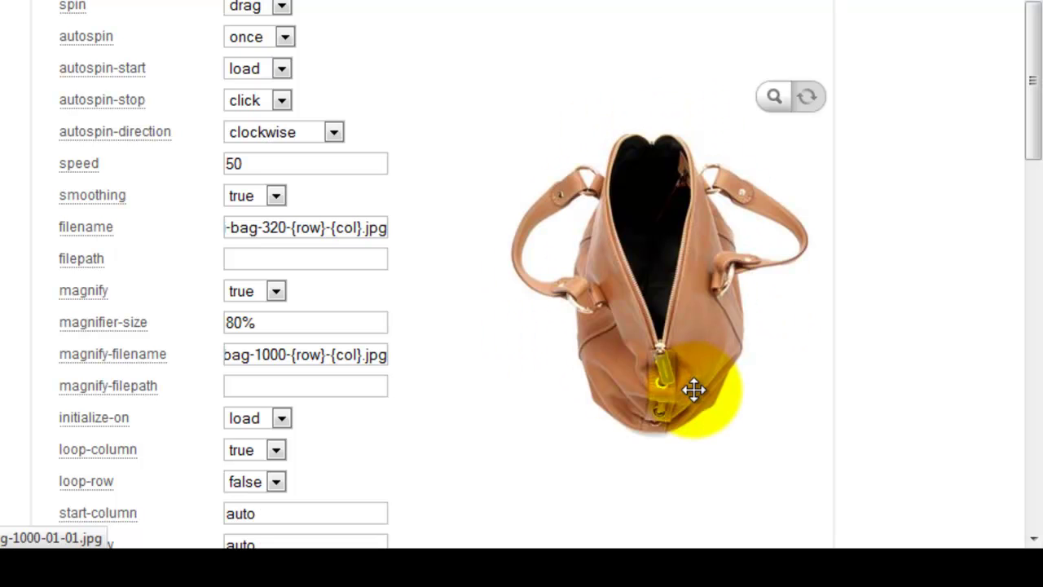
{"action": "left_click_drag", "start_coordinate": [693, 449], "coordinate": [696, 382]}
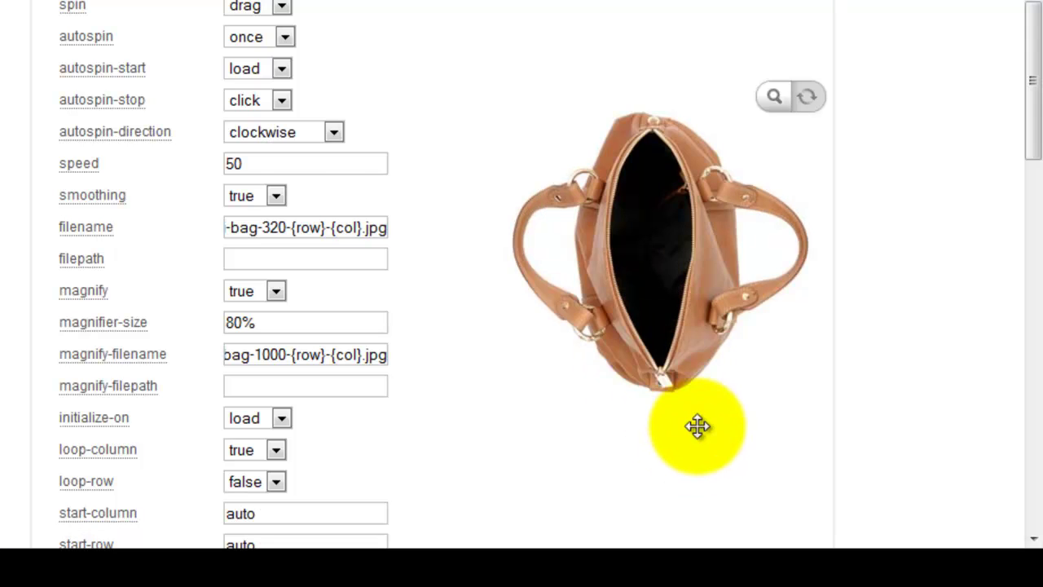
{"action": "key", "text": "F5"}
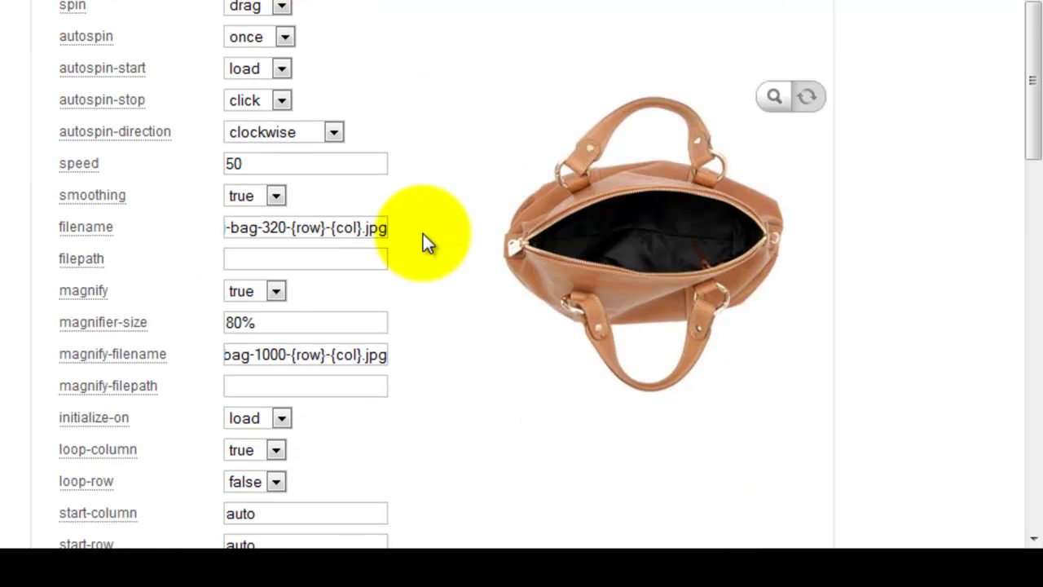
- Scroll down through the generated embed code, selecting and clearing code lines
{"action": "scroll", "coordinate": [401, 293], "scroll_direction": "down", "scroll_amount": 3}
{"action": "scroll", "coordinate": [401, 292], "scroll_direction": "down", "scroll_amount": 3}
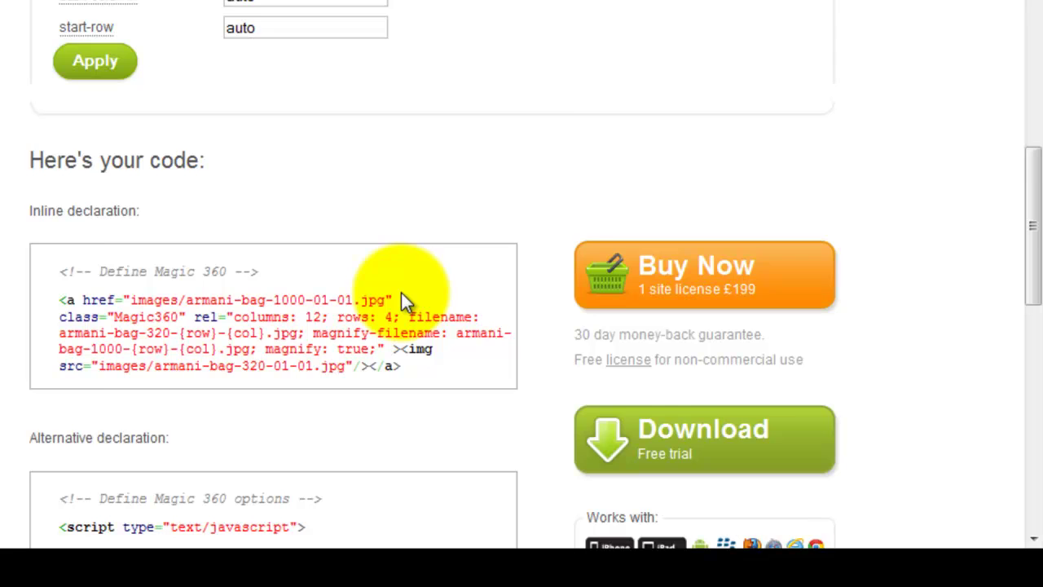
{"action": "scroll", "coordinate": [415, 269], "scroll_direction": "down", "scroll_amount": 2}
{"action": "left_click_drag", "start_coordinate": [427, 242], "coordinate": [56, 170]}
{"action": "scroll", "coordinate": [4, 289], "scroll_direction": "down", "scroll_amount": 5}
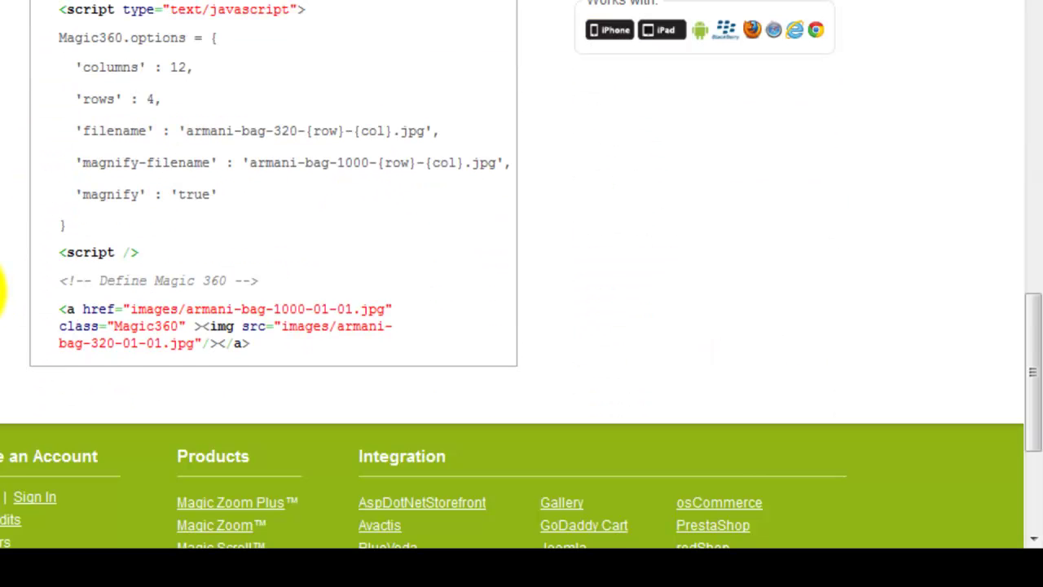
{"action": "mouse_move", "coordinate": [249, 343]}
{"action": "left_mouse_down"}
{"action": "mouse_move", "coordinate": [37, 40]}
{"action": "mouse_move", "coordinate": [3, 73]}
{"action": "left_mouse_up"}
{"action": "left_click", "coordinate": [3, 89]}
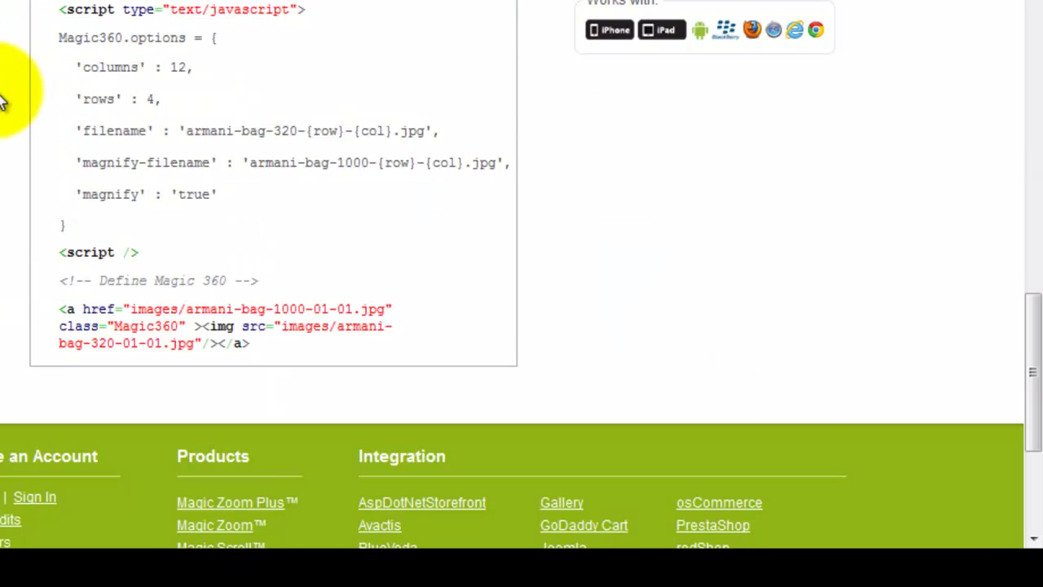
- Highlight magnify: true in the inline code, then scroll back up to the options form
{"action": "scroll", "coordinate": [2, 102], "scroll_direction": "up", "scroll_amount": 3}
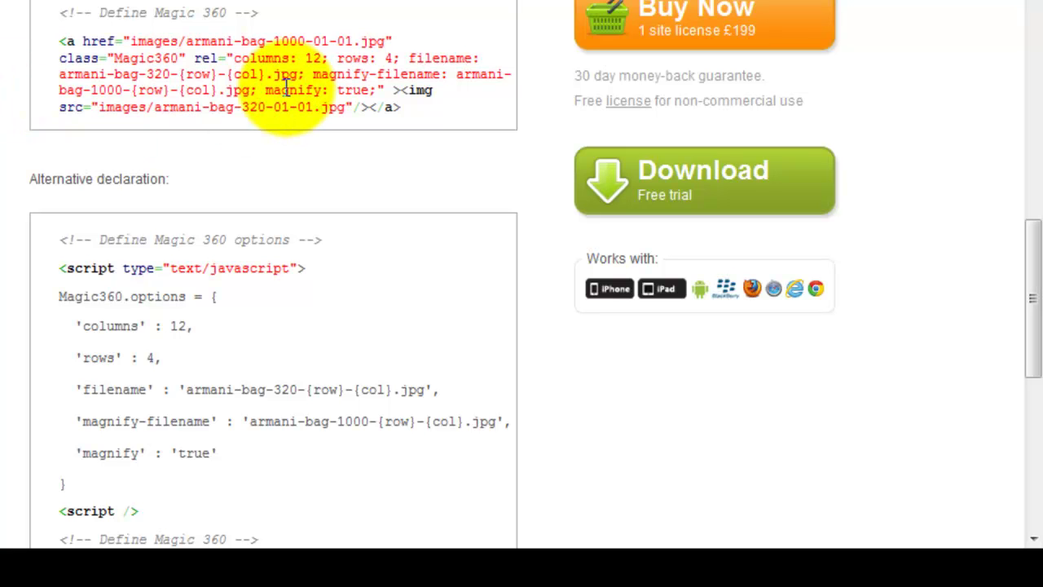
{"action": "left_click_drag", "start_coordinate": [265, 90], "coordinate": [371, 91]}
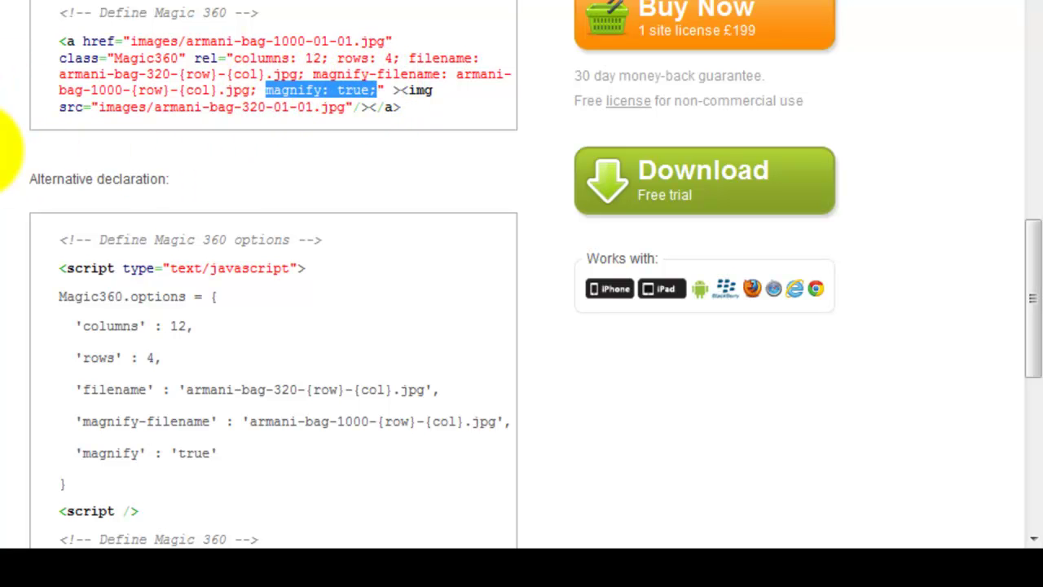
{"action": "scroll", "coordinate": [4, 155], "scroll_direction": "down", "scroll_amount": 3}
{"action": "left_click_drag", "start_coordinate": [218, 323], "coordinate": [73, 323]}
{"action": "scroll", "coordinate": [58, 256], "scroll_direction": "up", "scroll_amount": 3}
{"action": "scroll", "coordinate": [407, 252], "scroll_direction": "up", "scroll_amount": 5}
{"action": "scroll", "coordinate": [400, 337], "scroll_direction": "up", "scroll_amount": 2}
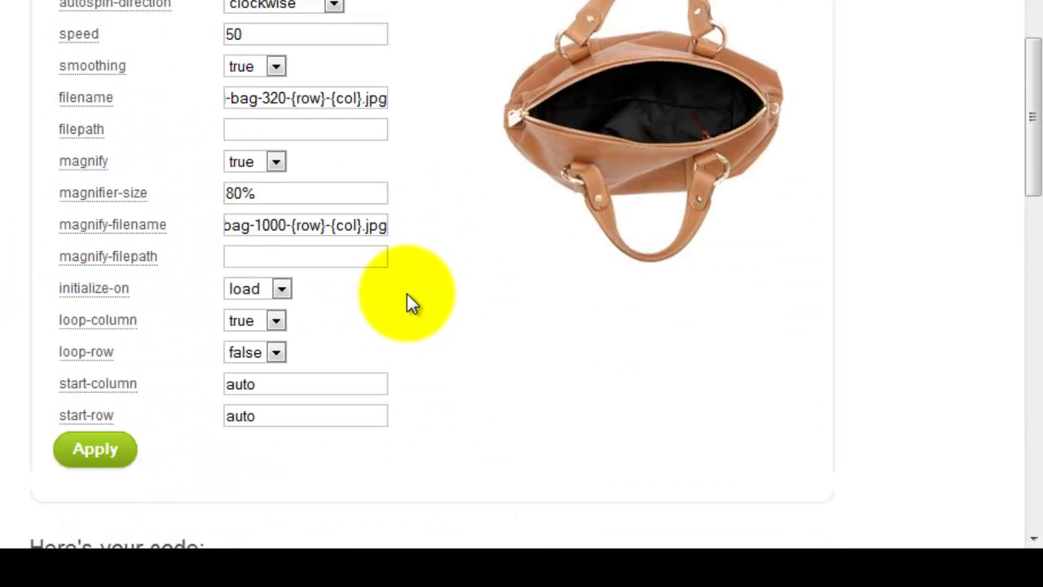
- Set magnify to false in the wizard options and apply the settings
{"action": "left_click", "coordinate": [276, 161]}
{"action": "left_click", "coordinate": [244, 200]}
{"action": "left_click", "coordinate": [97, 456]}
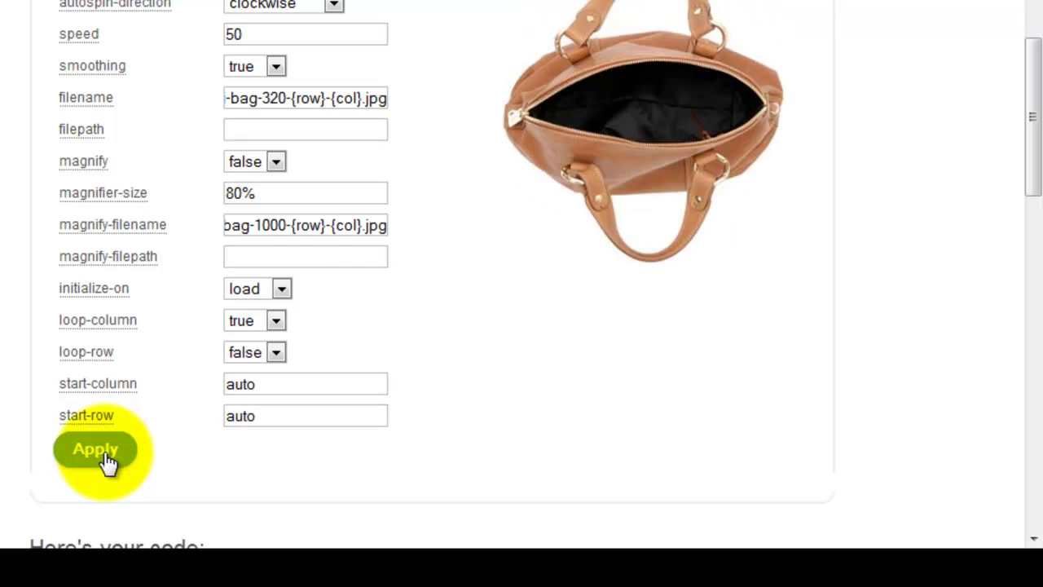
{"action": "scroll", "coordinate": [841, 216], "scroll_direction": "up", "scroll_amount": 3}
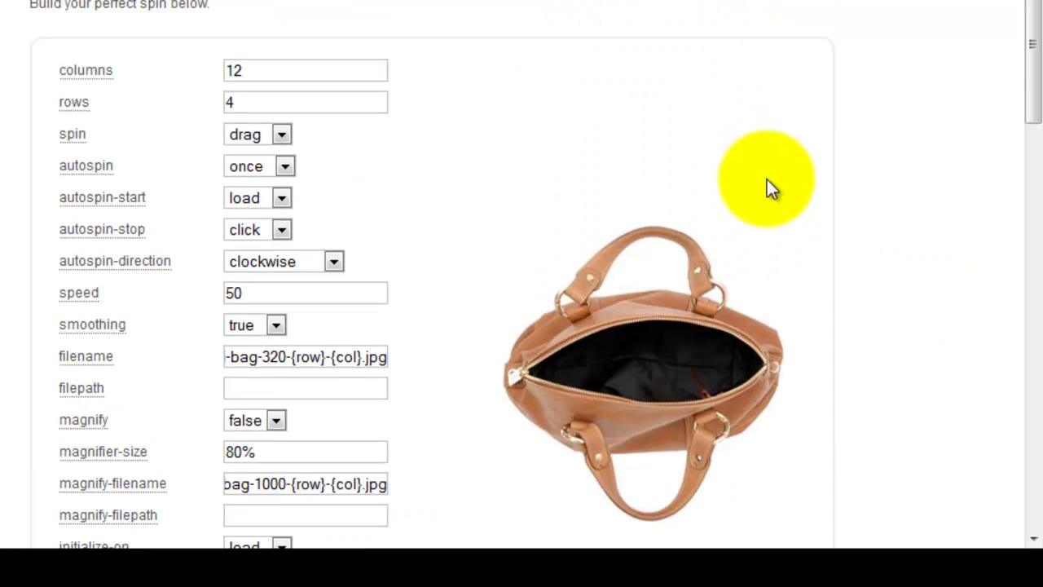
- Scroll to 'Here's your code' and highlight magnify: false in the inline declaration
{"action": "scroll", "coordinate": [954, 395], "scroll_direction": "down", "scroll_amount": 2}
{"action": "scroll", "coordinate": [489, 416], "scroll_direction": "down", "scroll_amount": 5}
{"action": "scroll", "coordinate": [342, 326], "scroll_direction": "down", "scroll_amount": 3}
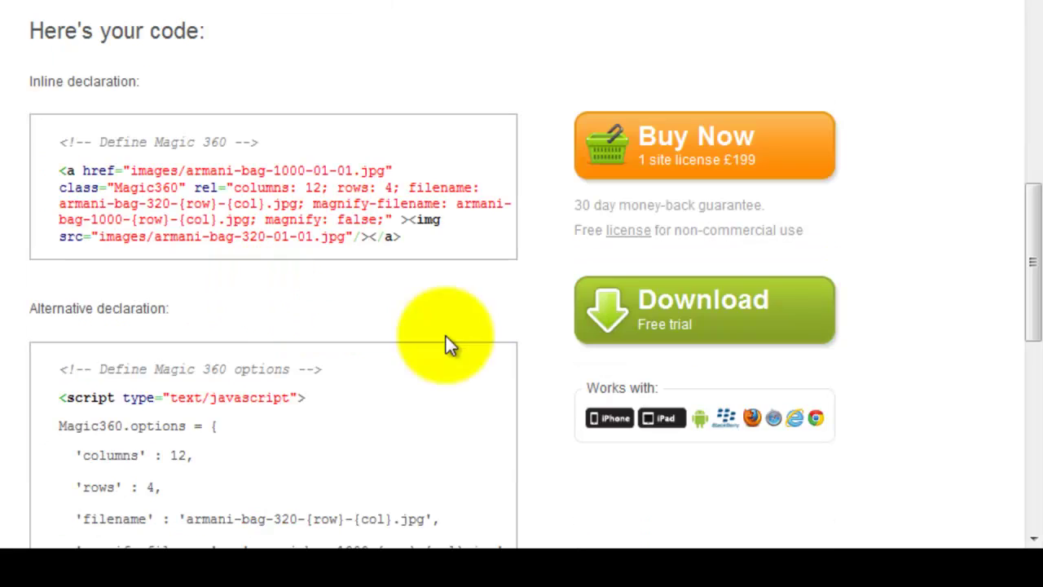
{"action": "mouse_move", "coordinate": [392, 220]}
{"action": "left_mouse_down"}
{"action": "mouse_move", "coordinate": [314, 233]}
{"action": "mouse_move", "coordinate": [263, 220]}
{"action": "left_mouse_up"}
{"action": "scroll", "coordinate": [324, 367], "scroll_direction": "down", "scroll_amount": 3}
{"action": "left_click_drag", "start_coordinate": [227, 323], "coordinate": [76, 323]}
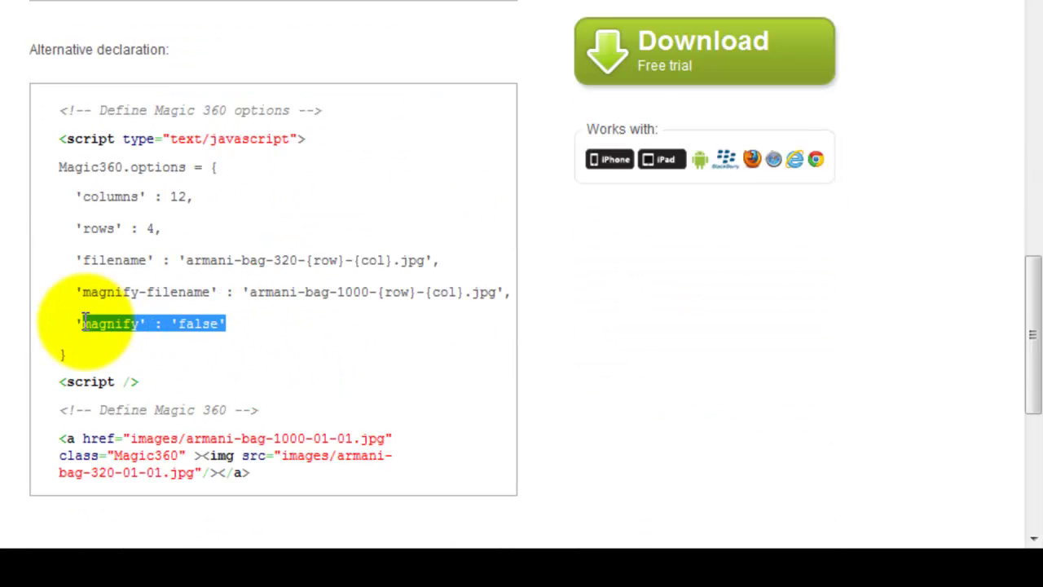
{"action": "left_click", "coordinate": [6, 308]}
- Highlight the alternative declaration with magnify: false, then scroll back to the top
{"action": "scroll", "coordinate": [24, 264], "scroll_direction": "up", "scroll_amount": 2}
{"action": "scroll", "coordinate": [450, 250], "scroll_direction": "up", "scroll_amount": 2}
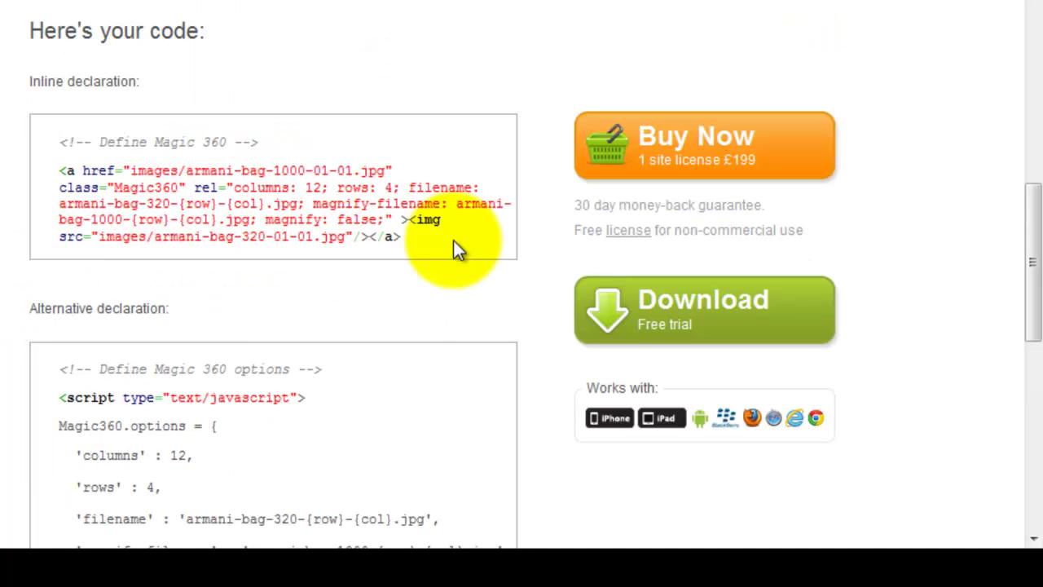
{"action": "mouse_move", "coordinate": [448, 238]}
{"action": "left_mouse_down"}
{"action": "mouse_move", "coordinate": [150, 216]}
{"action": "mouse_move", "coordinate": [40, 181]}
{"action": "left_mouse_up"}
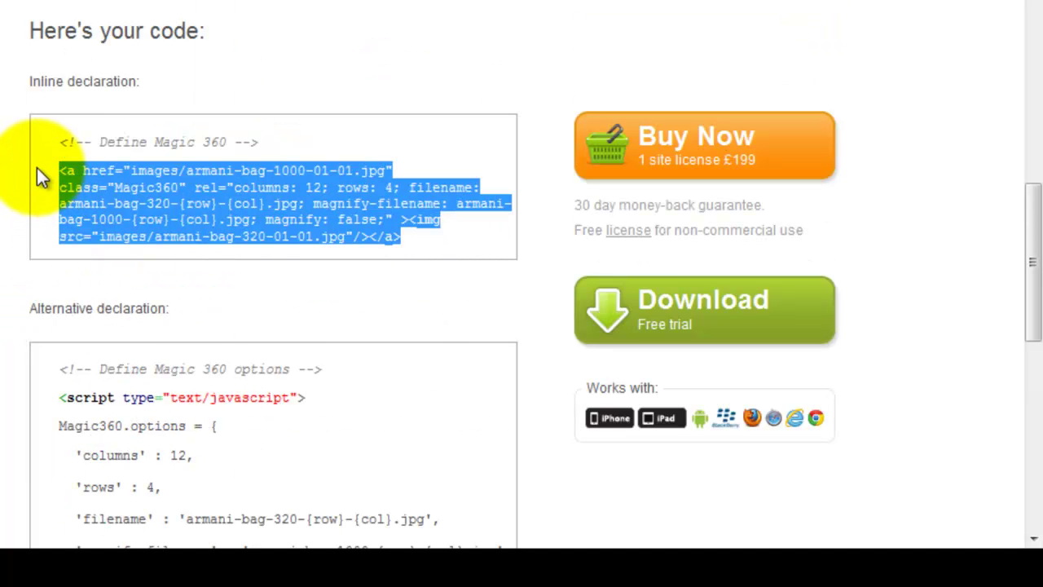
{"action": "scroll", "coordinate": [4, 338], "scroll_direction": "down", "scroll_amount": 3}
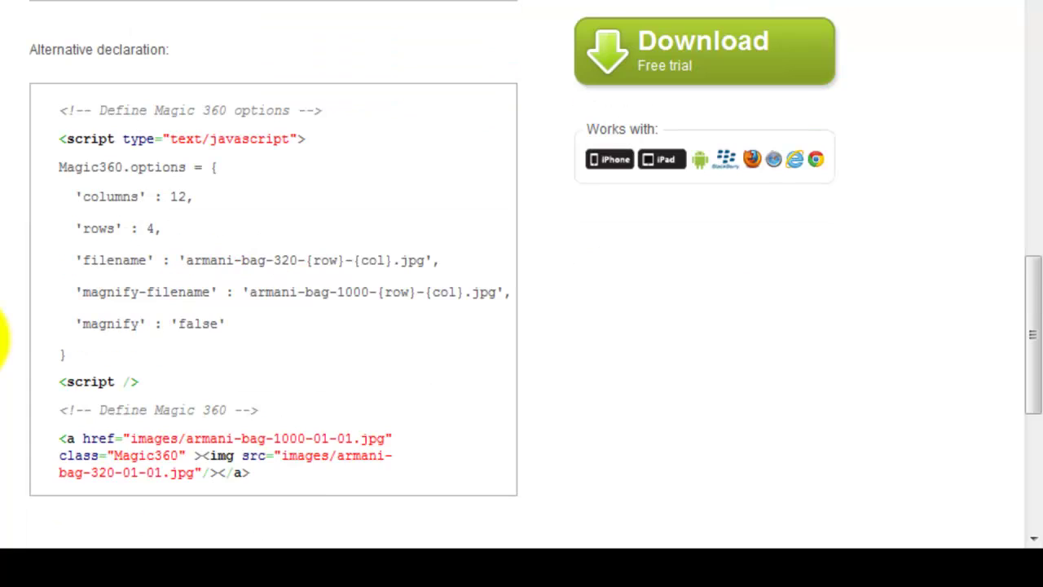
{"action": "left_click_drag", "start_coordinate": [281, 473], "coordinate": [46, 140]}
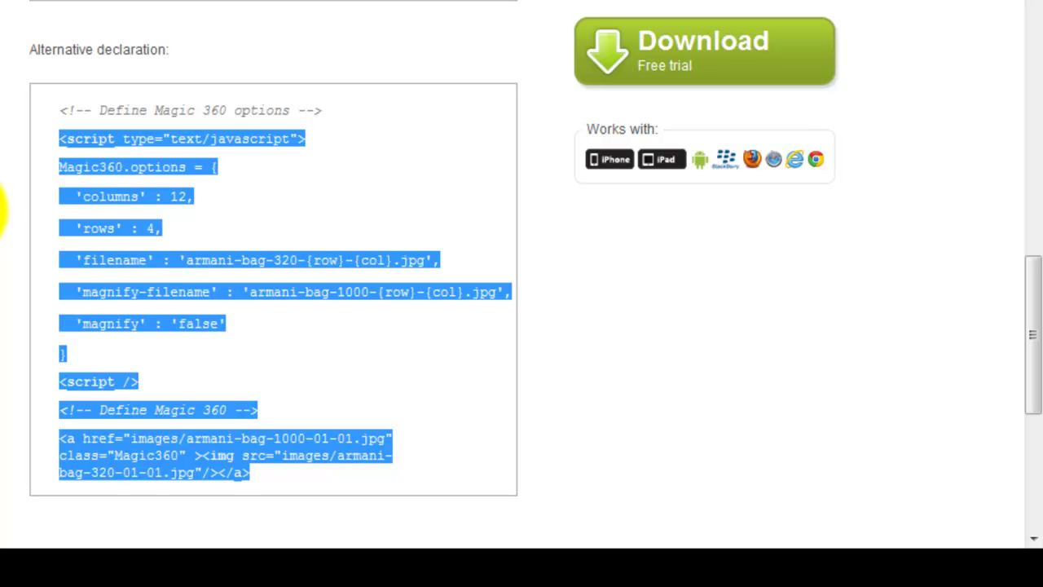
{"action": "left_click", "coordinate": [2, 210]}
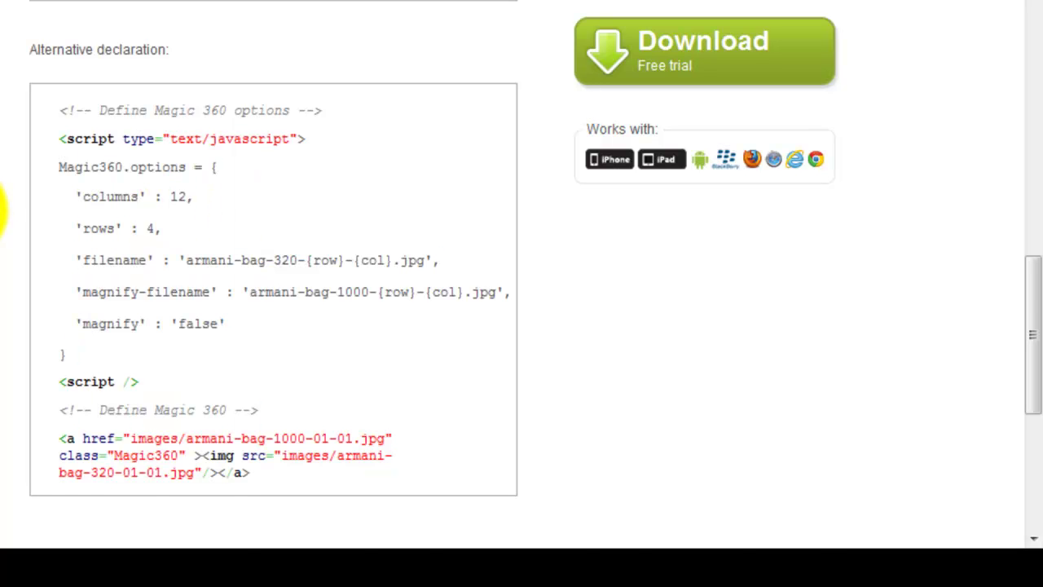
{"action": "scroll", "coordinate": [1, 208], "scroll_direction": "up", "scroll_amount": 3}
{"action": "scroll", "coordinate": [2, 196], "scroll_direction": "up", "scroll_amount": 5}
{"action": "scroll", "coordinate": [2, 180], "scroll_direction": "up", "scroll_amount": 3}
{"action": "scroll", "coordinate": [1, 159], "scroll_direction": "up", "scroll_amount": 3}
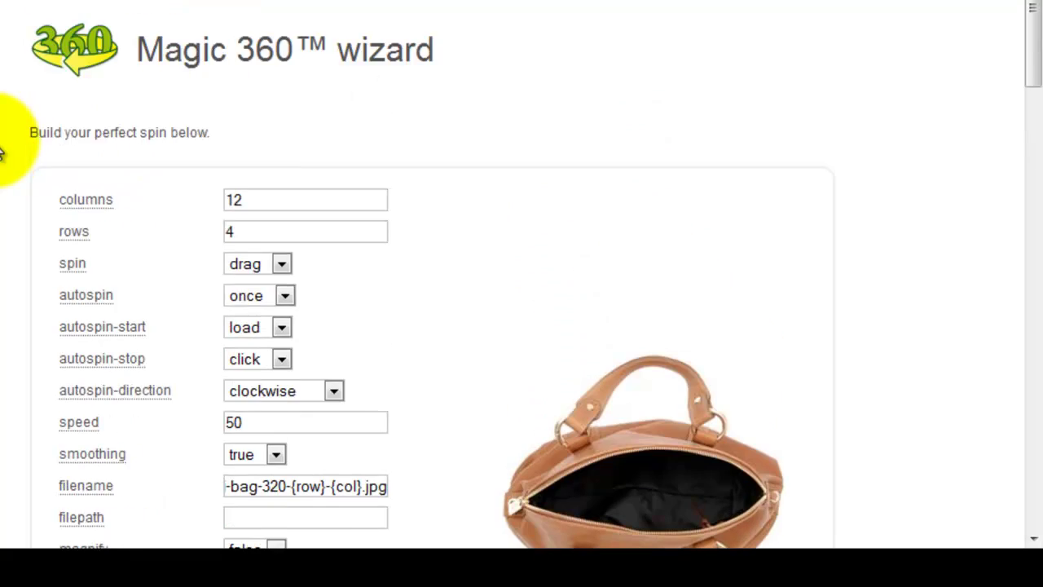
- Open the Magic 360 Integration page and scroll to the basic HTML page example
{"action": "left_click", "coordinate": [186, 320]}
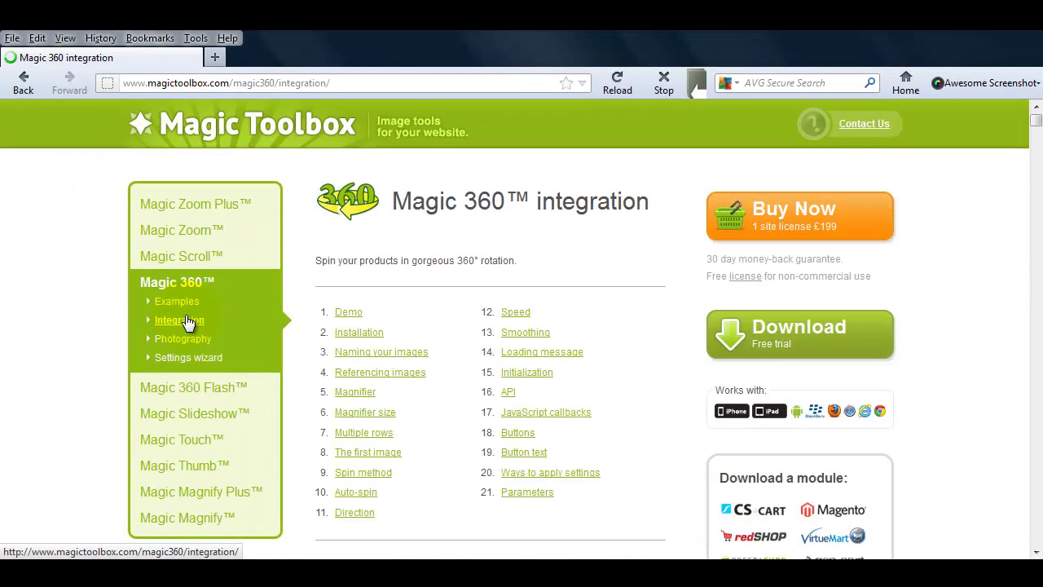
{"action": "scroll", "coordinate": [310, 428], "scroll_direction": "down", "scroll_amount": 2}
{"action": "scroll", "coordinate": [311, 409], "scroll_direction": "down", "scroll_amount": 8}
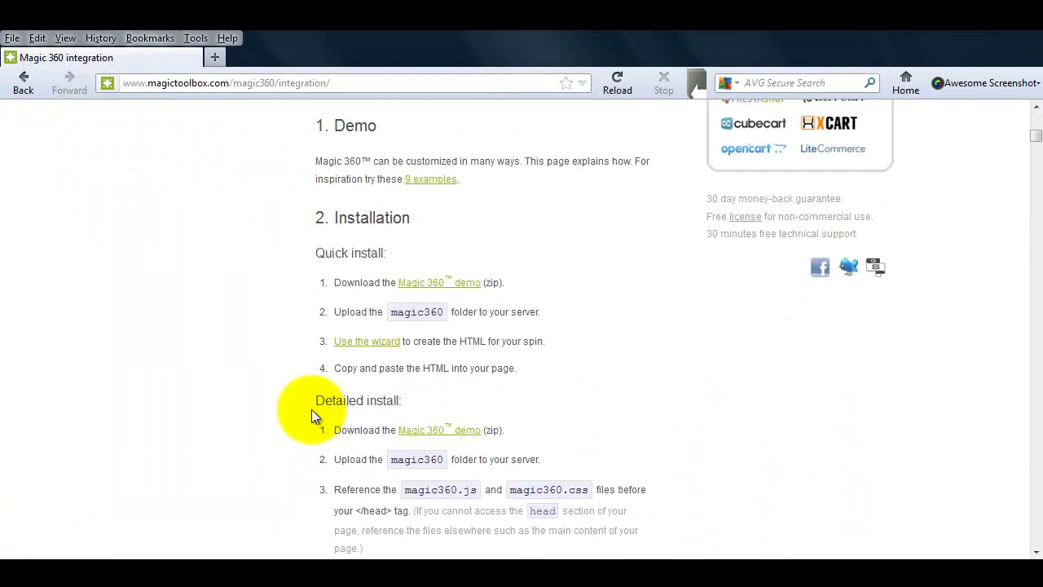
{"action": "triple_click", "coordinate": [354, 397]}
{"action": "scroll", "coordinate": [275, 395], "scroll_direction": "down", "scroll_amount": 2}
{"action": "scroll", "coordinate": [275, 394], "scroll_direction": "down", "scroll_amount": 4}
{"action": "scroll", "coordinate": [275, 394], "scroll_direction": "down", "scroll_amount": 2}
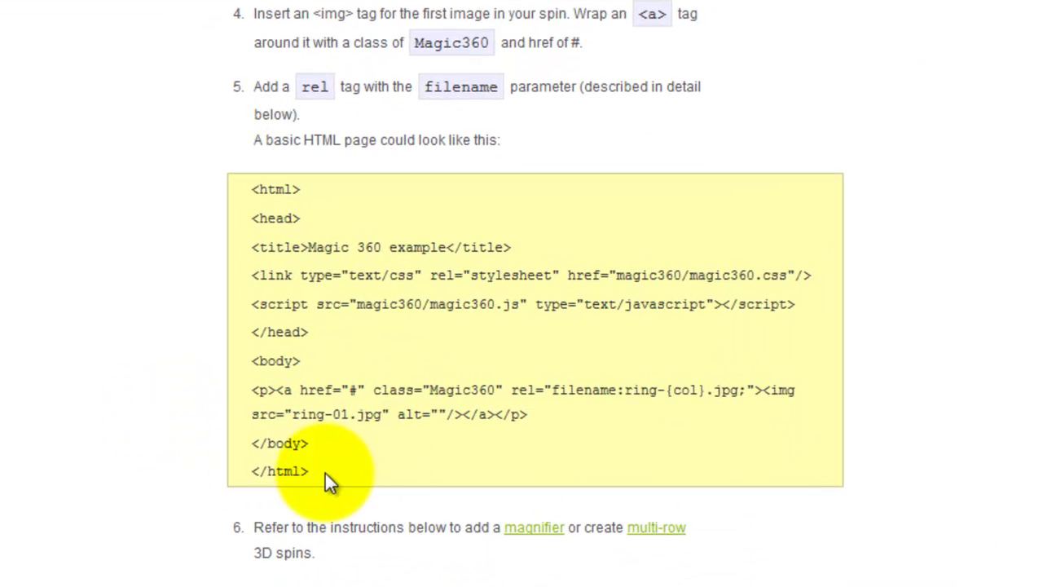
{"action": "left_click_drag", "start_coordinate": [325, 473], "coordinate": [252, 190]}
{"action": "left_click", "coordinate": [449, 442]}
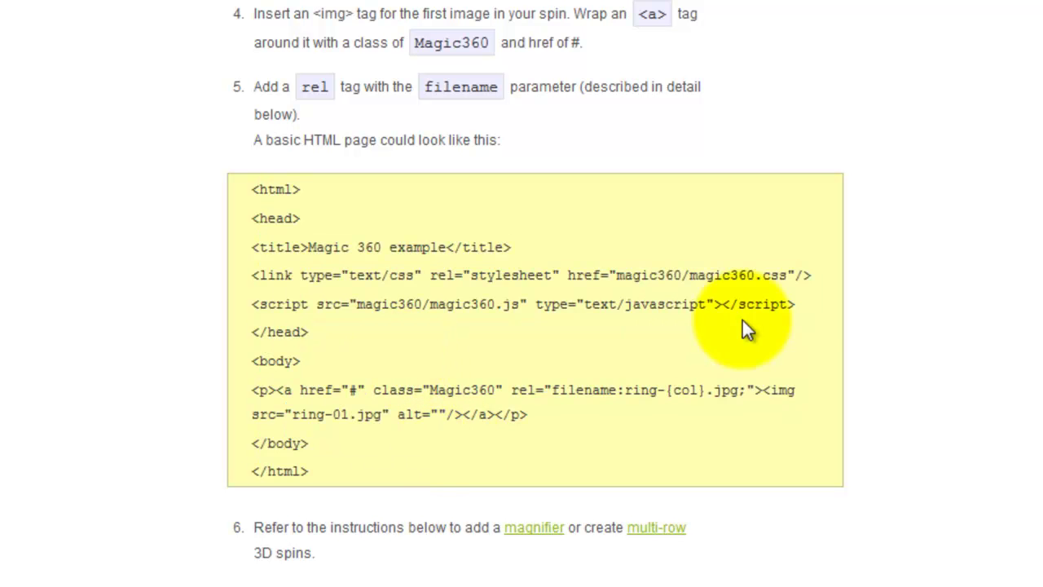
- Copy the magic360.css link and magic360.js script lines and paste them at Dreamweaver line 6
{"action": "left_click_drag", "start_coordinate": [794, 304], "coordinate": [244, 292]}
{"action": "right_click", "coordinate": [346, 313]}
{"action": "left_click", "coordinate": [373, 325]}
{"action": "key", "text": "alt+Tab"}
{"action": "left_click", "coordinate": [49, 193]}
{"action": "right_click", "coordinate": [50, 190]}
- Paste the copied lines into the head and check the magic360/magic360.css and magic360/magic360.js paths
{"action": "left_click", "coordinate": [219, 580]}
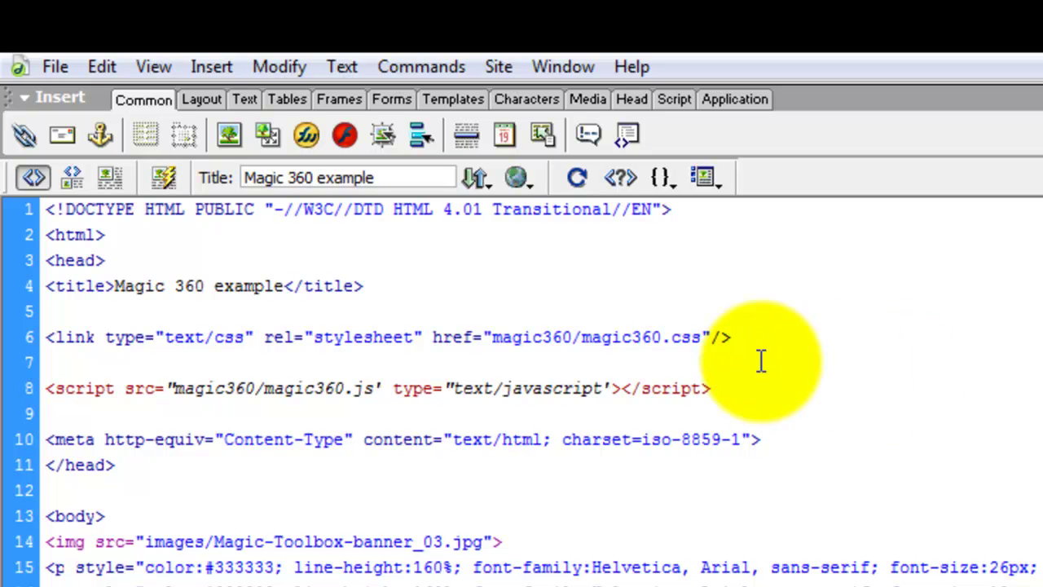
{"action": "left_click_drag", "start_coordinate": [700, 337], "coordinate": [488, 338]}
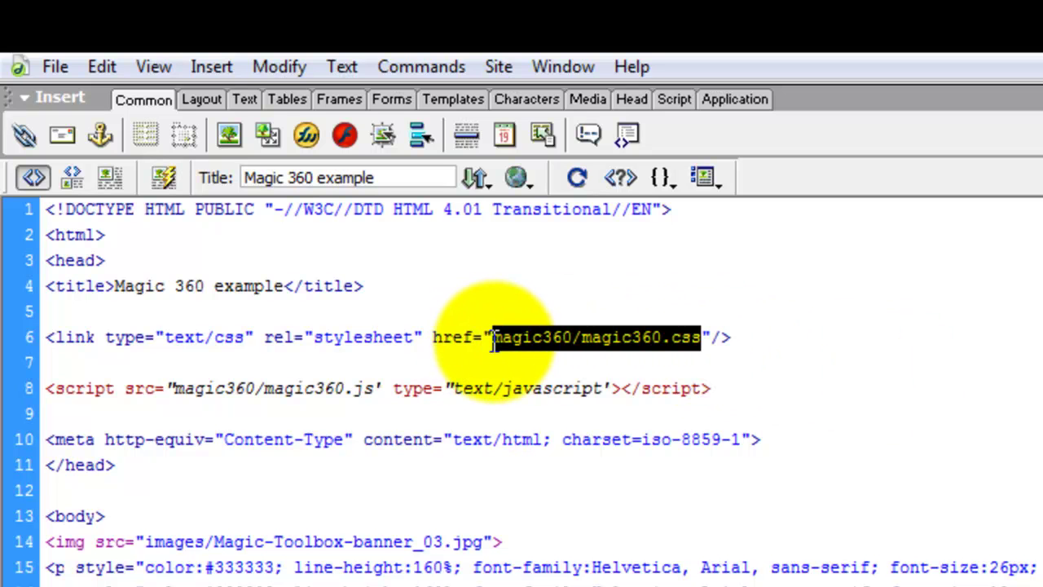
{"action": "left_click_drag", "start_coordinate": [372, 388], "coordinate": [174, 387]}
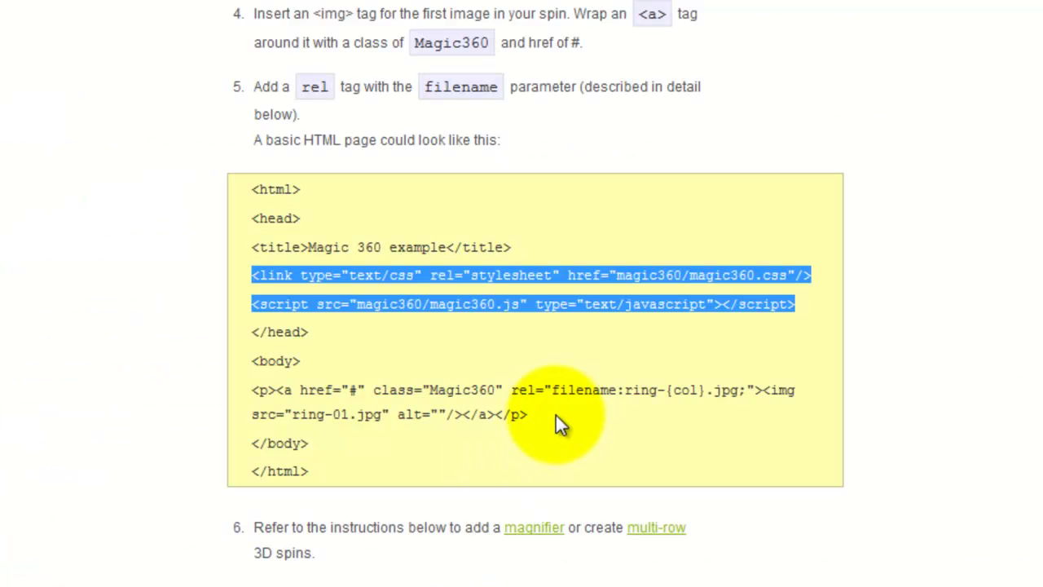
- Copy the example's Magic360 link paragraph and paste it onto line 19 of the page body
{"action": "mouse_move", "coordinate": [556, 414]}
{"action": "left_mouse_down"}
{"action": "mouse_move", "coordinate": [465, 417]}
{"action": "mouse_move", "coordinate": [245, 394]}
{"action": "left_mouse_up"}
{"action": "right_click", "coordinate": [369, 397]}
{"action": "left_click", "coordinate": [416, 419]}
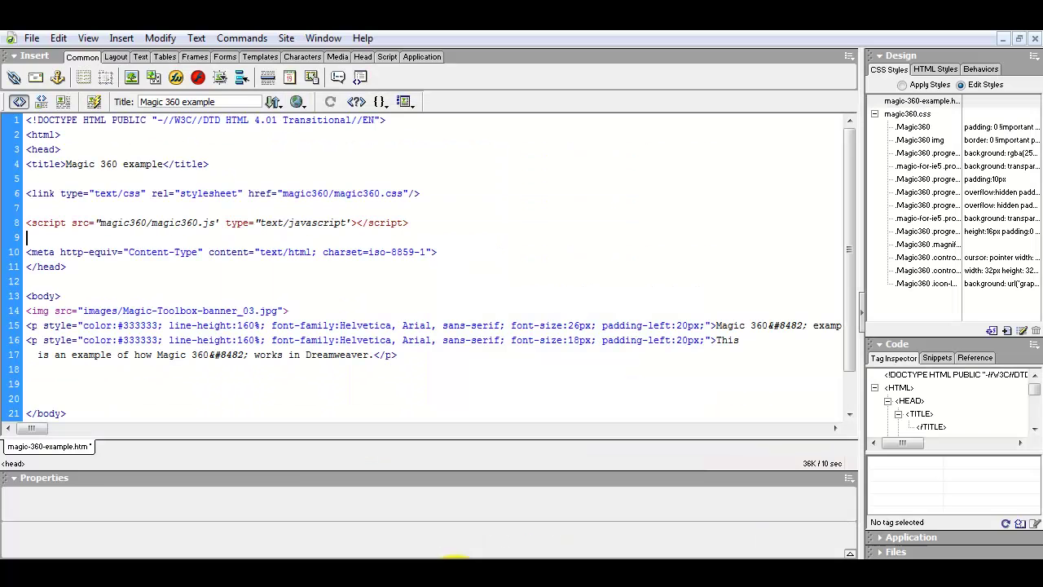
{"action": "scroll", "coordinate": [34, 334], "scroll_direction": "down", "scroll_amount": 1}
{"action": "right_click", "coordinate": [35, 334]}
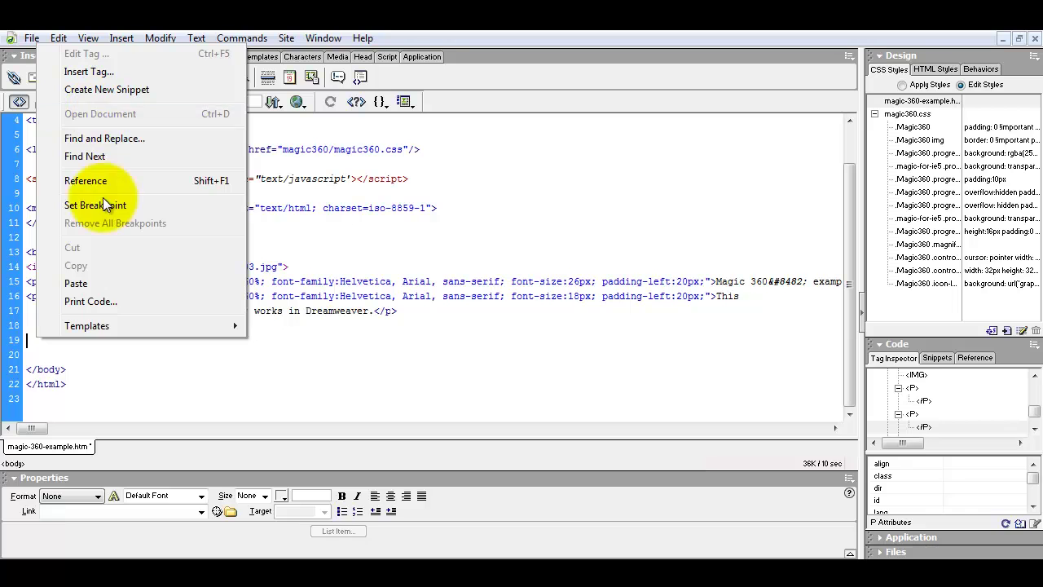
{"action": "left_click", "coordinate": [104, 271]}
- Replace 'ring' with 'shoe-360' in the filename pattern and the img src on line 19
{"action": "left_click_drag", "start_coordinate": [110, 335], "coordinate": [63, 335]}
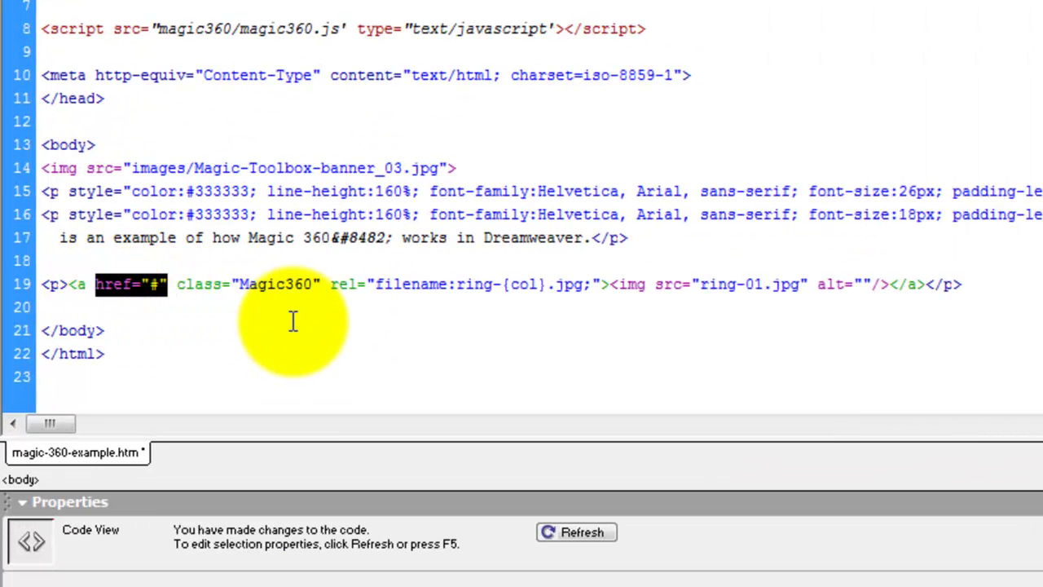
{"action": "left_click", "coordinate": [259, 305]}
{"action": "left_click_drag", "start_coordinate": [175, 285], "coordinate": [590, 285]}
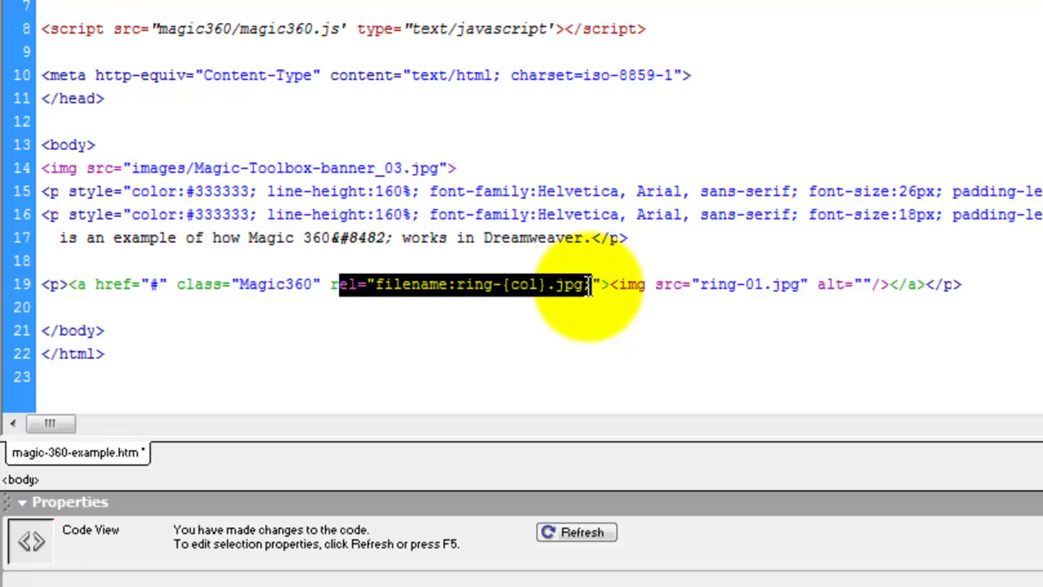
{"action": "left_click", "coordinate": [458, 284]}
{"action": "left_click_drag", "start_coordinate": [456, 284], "coordinate": [492, 284]}
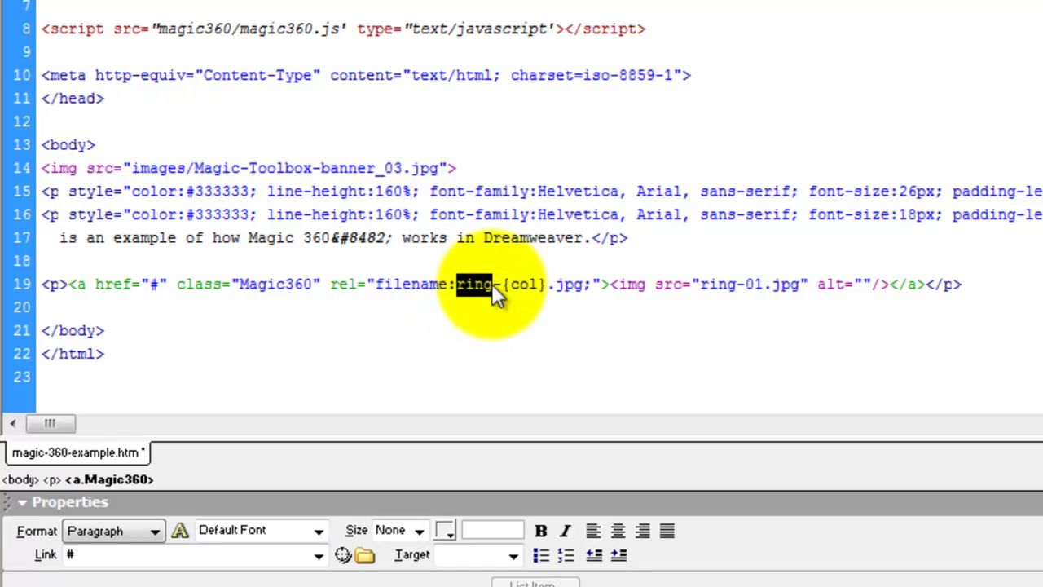
{"action": "type", "text": "shoe-360"}
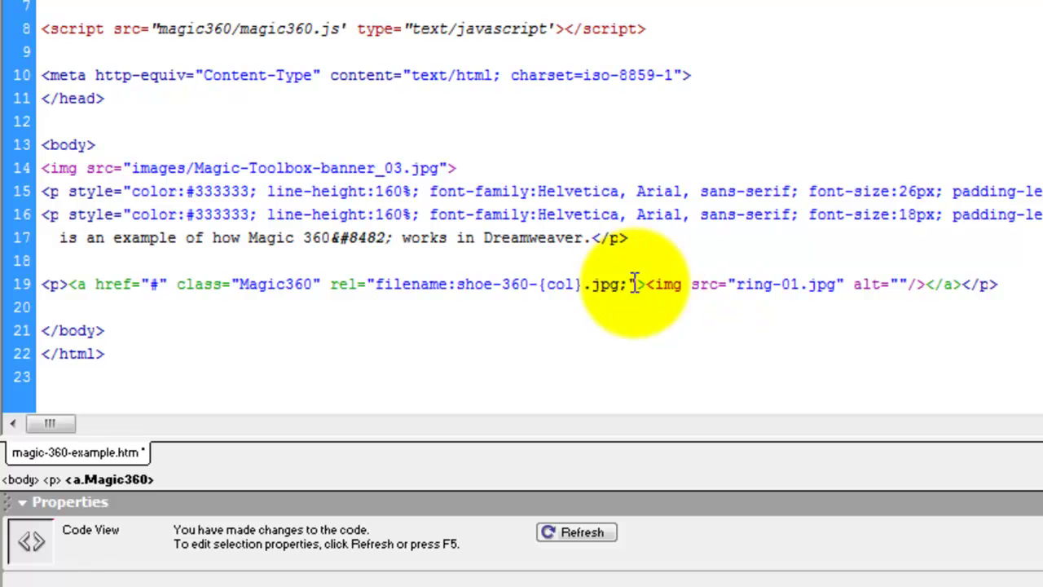
{"action": "left_click_drag", "start_coordinate": [657, 285], "coordinate": [843, 285]}
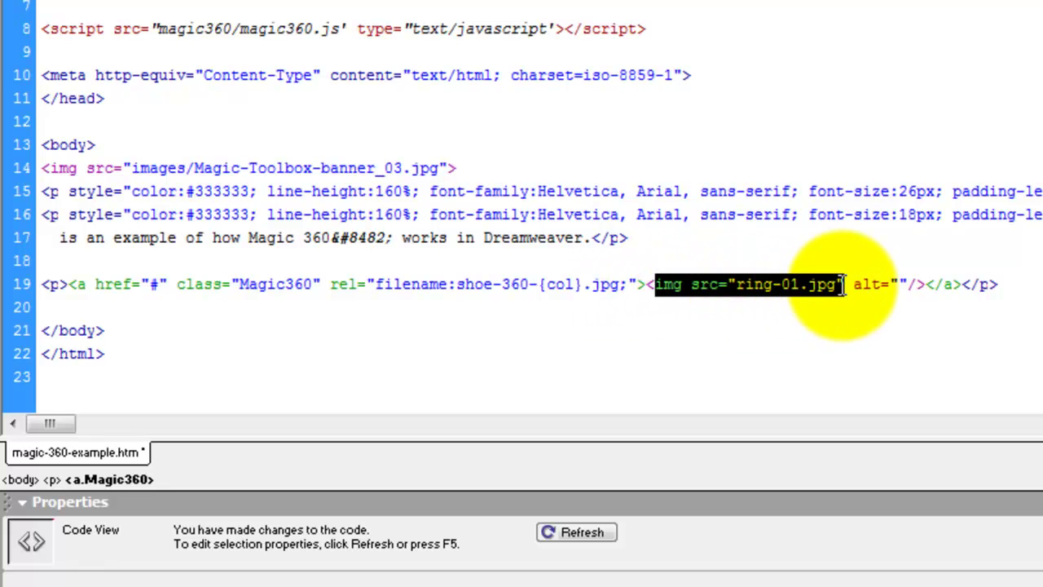
{"action": "left_click", "coordinate": [749, 284]}
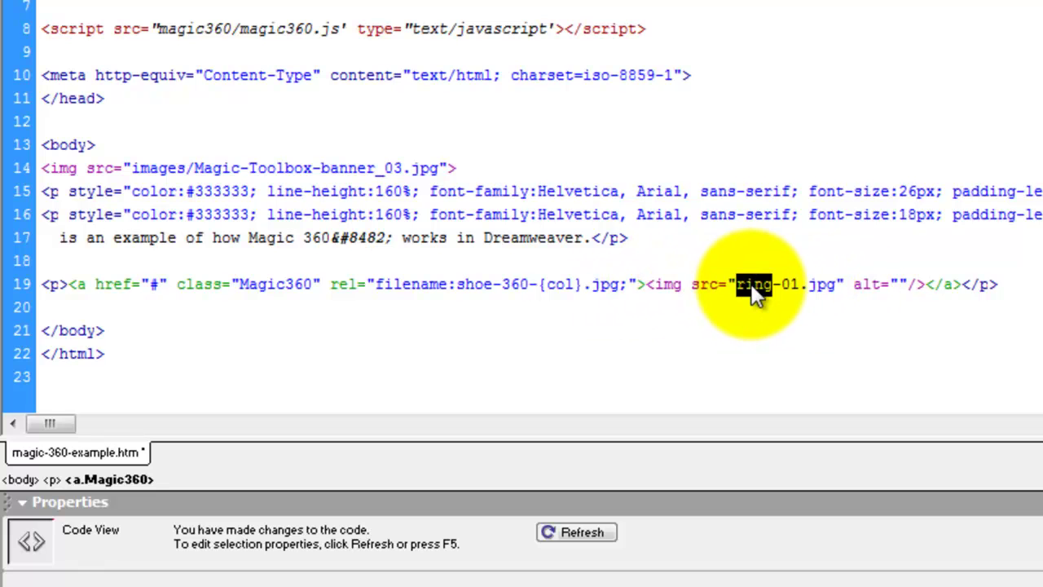
{"action": "type", "text": "shoe-360"}
{"action": "key", "text": "Left"}
{"action": "key", "text": "Left"}
{"action": "key", "text": "Left"}
{"action": "key", "text": "Left"}
- Prefix the image path with images/ and preview the page in Firefox
{"action": "type", "text": "images/"}
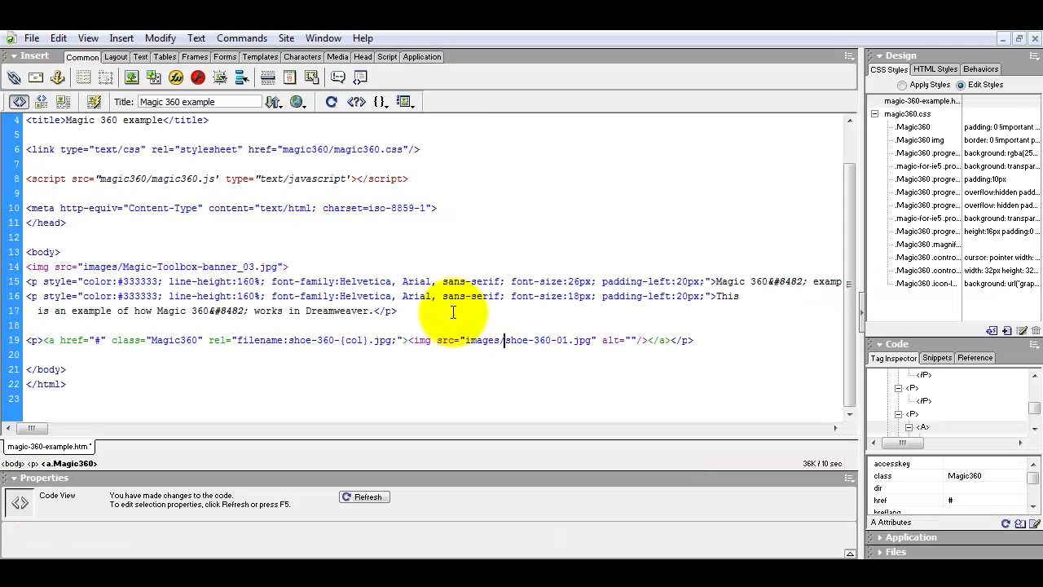
{"action": "left_click", "coordinate": [294, 101]}
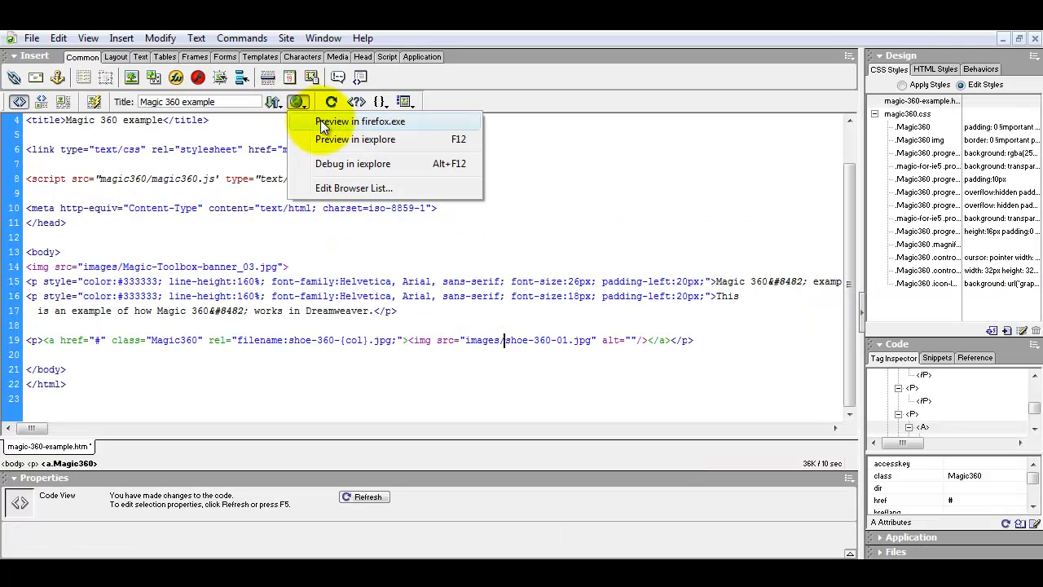
{"action": "left_click", "coordinate": [320, 120]}
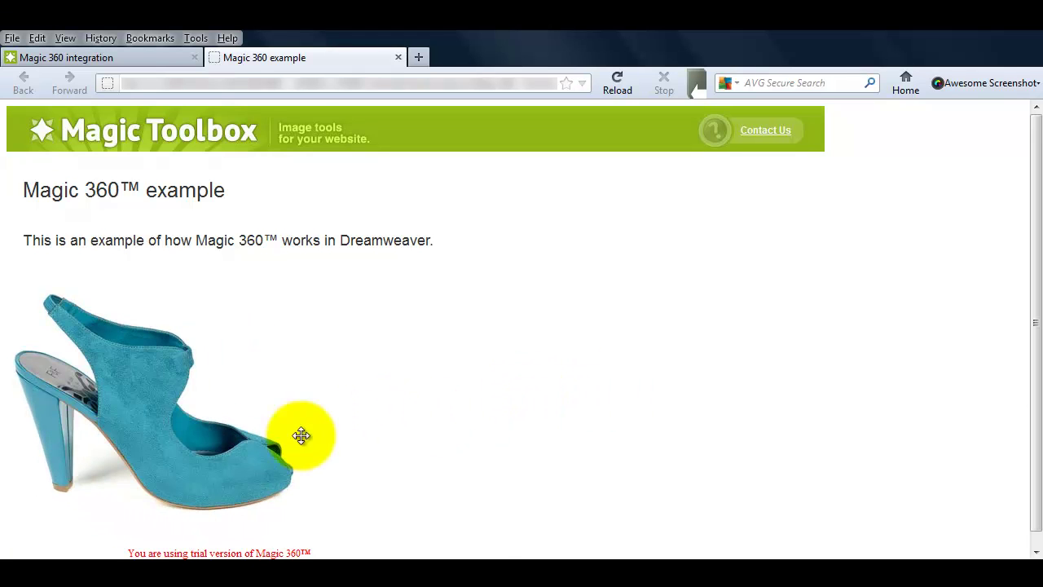
- Drag across the shoe to spin it round and confirm the rotation works
{"action": "mouse_move", "coordinate": [233, 453]}
{"action": "left_mouse_down"}
{"action": "mouse_move", "coordinate": [248, 465]}
{"action": "mouse_move", "coordinate": [89, 453]}
{"action": "left_mouse_up"}
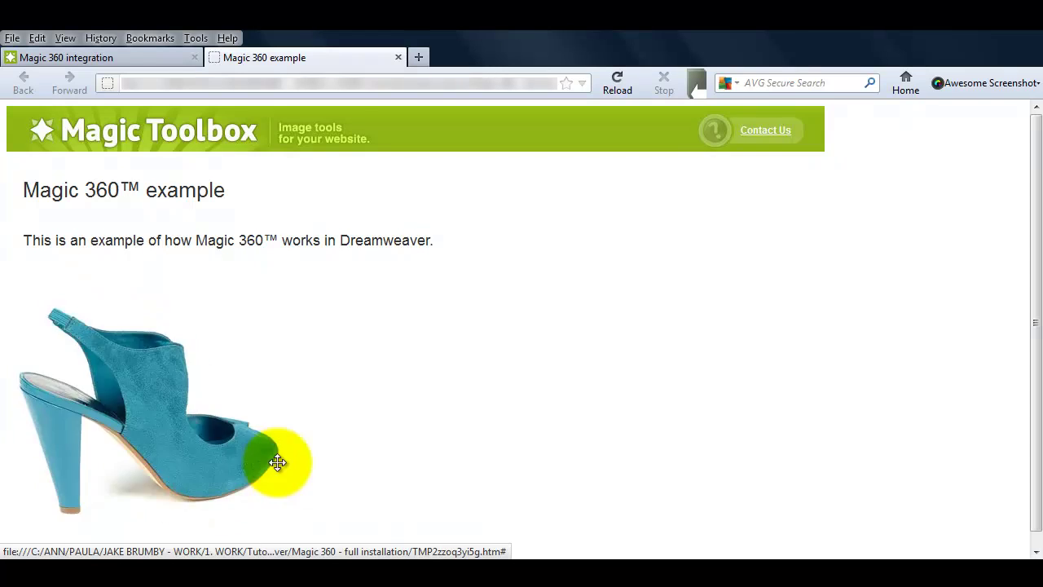
{"action": "mouse_move", "coordinate": [285, 454]}
{"action": "left_mouse_down"}
{"action": "mouse_move", "coordinate": [158, 471]}
{"action": "mouse_move", "coordinate": [200, 410]}
{"action": "left_mouse_up"}
{"action": "left_click", "coordinate": [200, 408]}
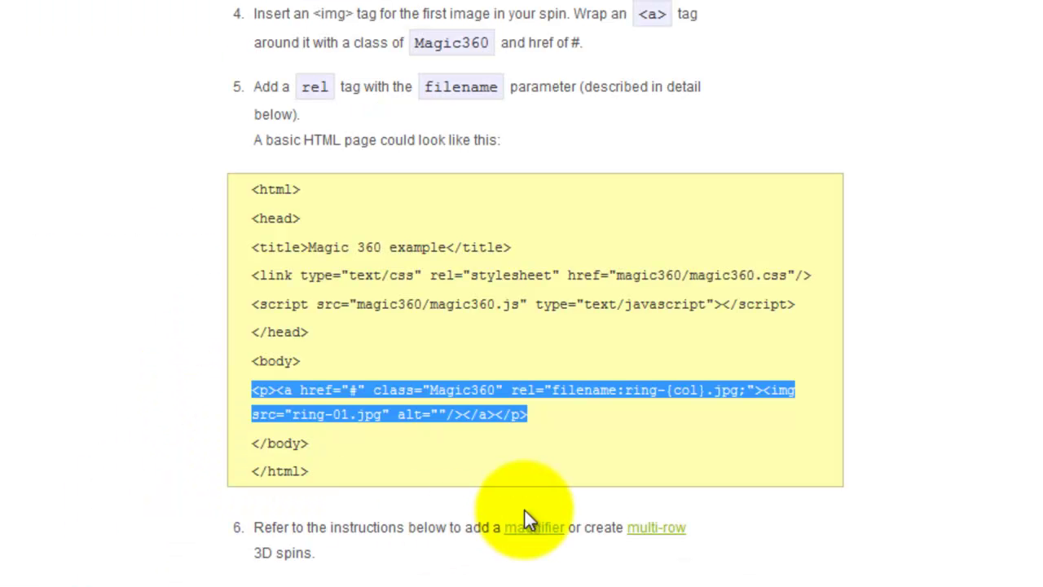
- Jump to the Magnifier instructions and select the example's magnify:true and magnify-filename settings for copying
{"action": "left_click", "coordinate": [533, 527]}
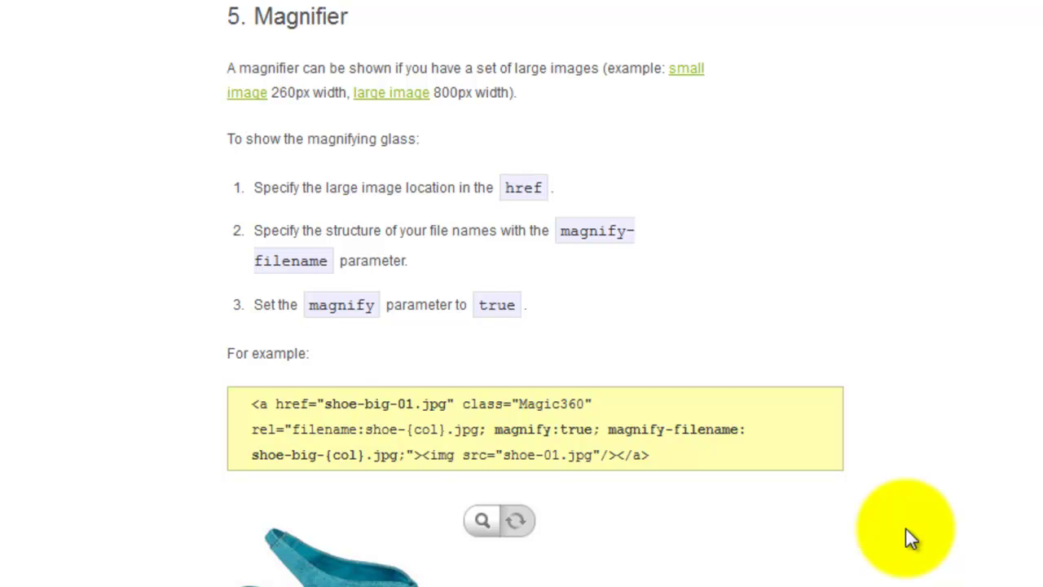
{"action": "mouse_move", "coordinate": [277, 403]}
{"action": "left_mouse_down"}
{"action": "mouse_move", "coordinate": [453, 406]}
{"action": "mouse_move", "coordinate": [507, 427]}
{"action": "mouse_move", "coordinate": [606, 431]}
{"action": "left_mouse_up"}
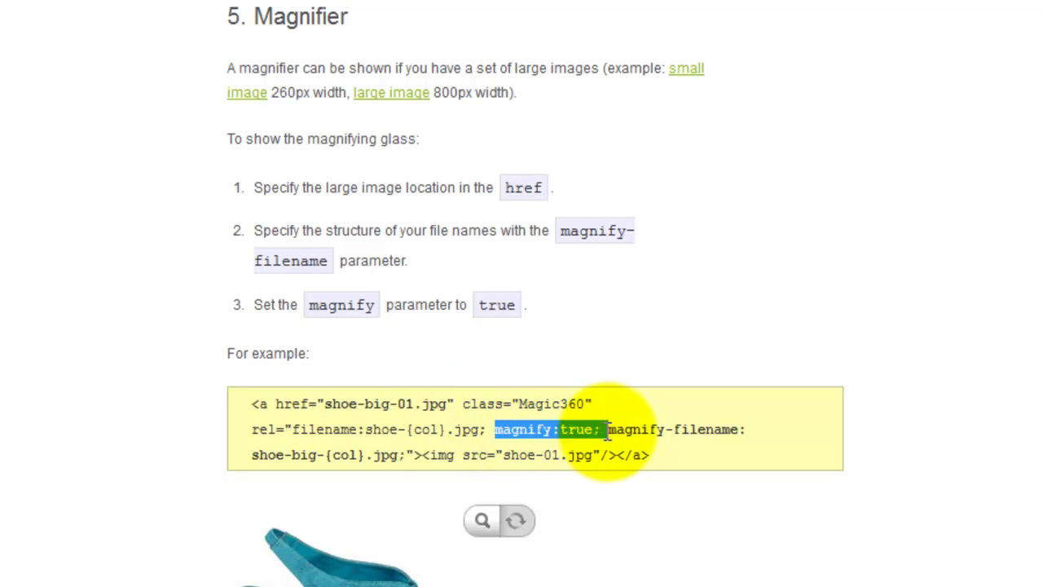
{"action": "left_click", "coordinate": [608, 429]}
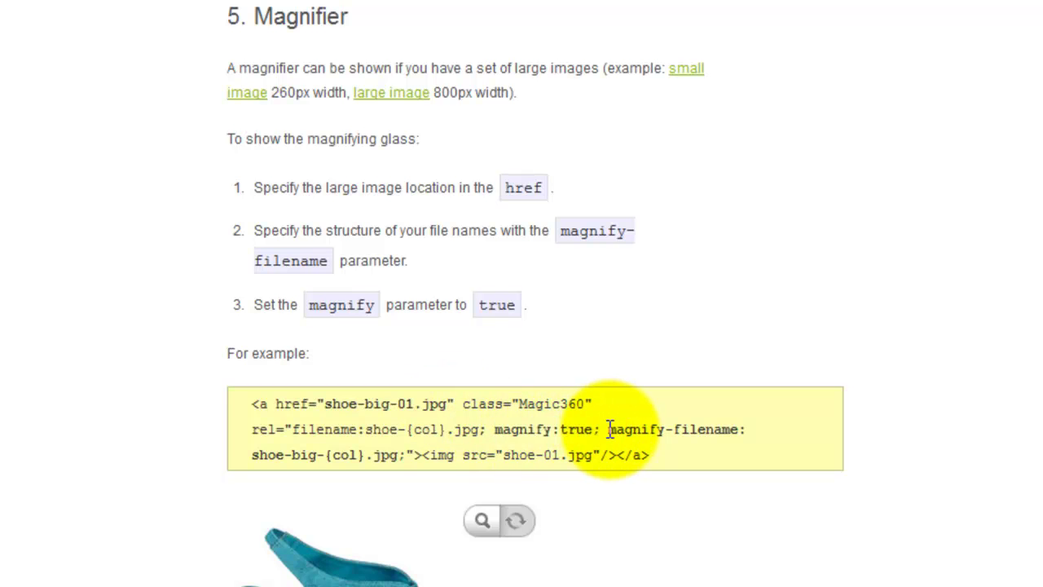
{"action": "left_click_drag", "start_coordinate": [608, 429], "coordinate": [407, 455]}
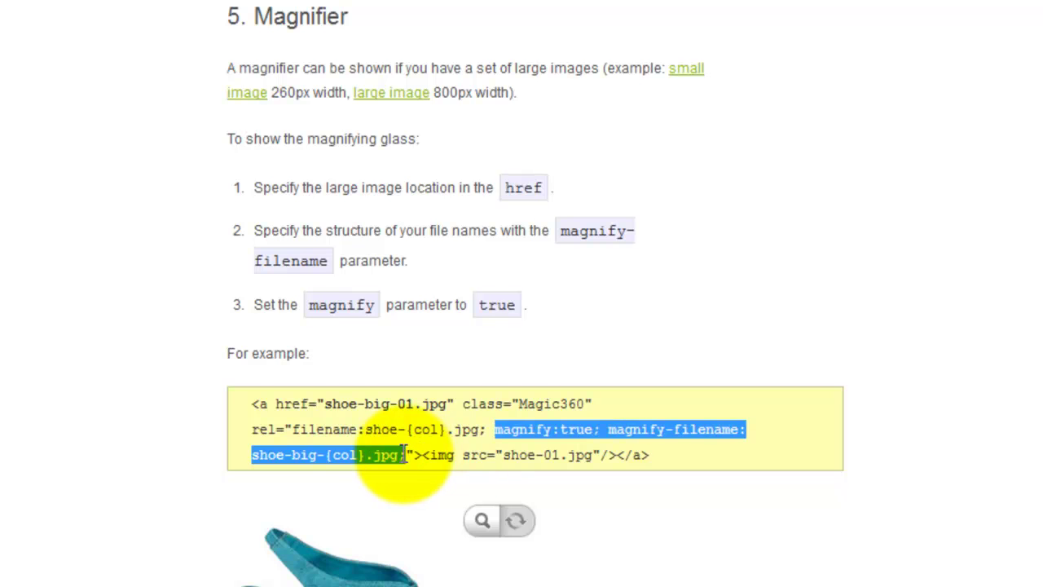
{"action": "right_click", "coordinate": [412, 458]}
- Add magnify:true with magnify-filename shoe-800-{col}.jpg to line 19 and set href to images/shoe-800-01.jpg
{"action": "left_click", "coordinate": [419, 473]}
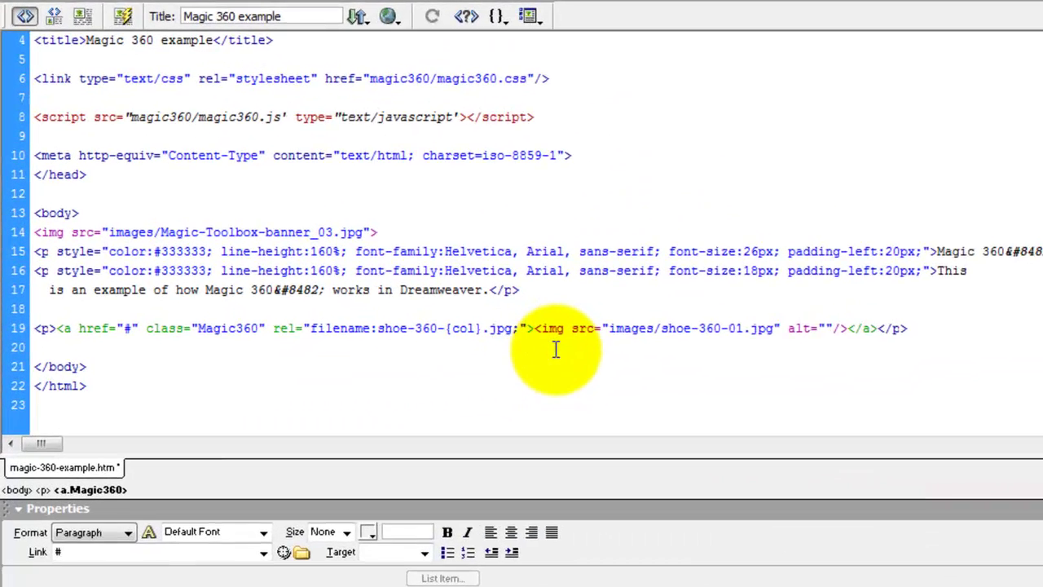
{"action": "left_click", "coordinate": [575, 323]}
{"action": "key", "text": "ctrl+v"}
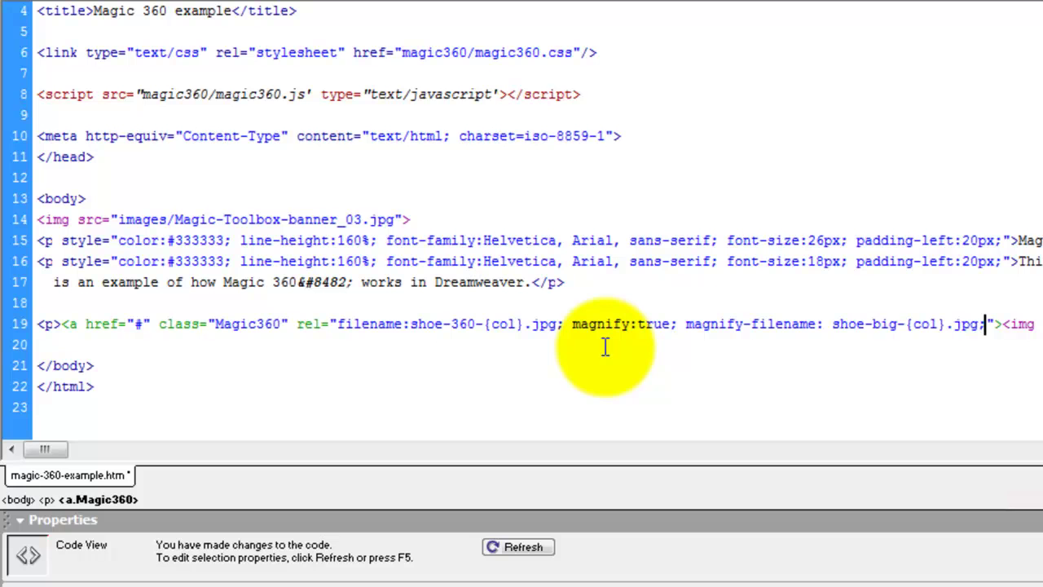
{"action": "left_click", "coordinate": [880, 324]}
{"action": "type", "text": "800"}
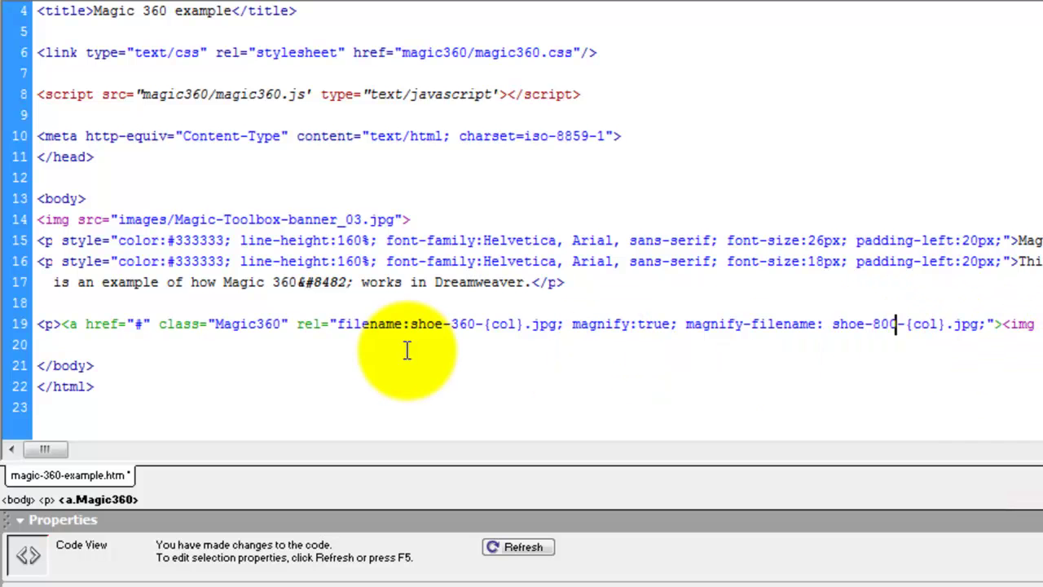
{"action": "double_click", "coordinate": [139, 323]}
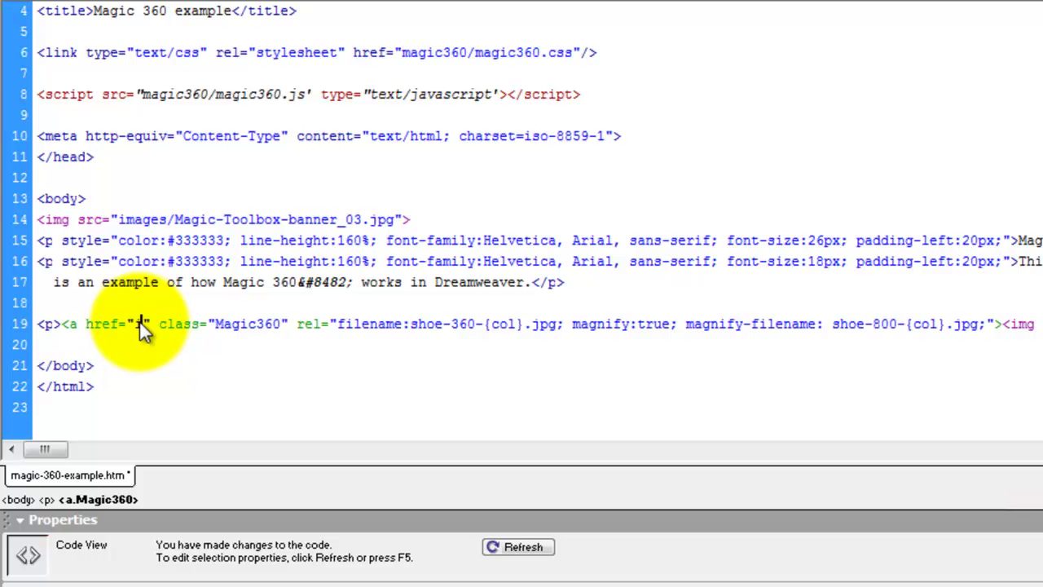
{"action": "type", "text": "images/"}
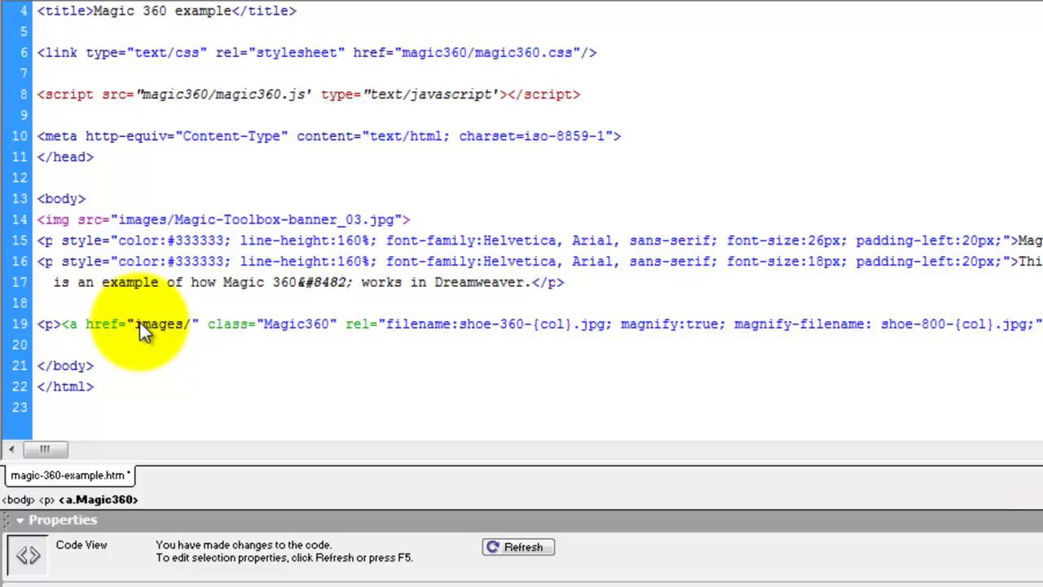
{"action": "type", "text": "shoe-800-01.jpg"}
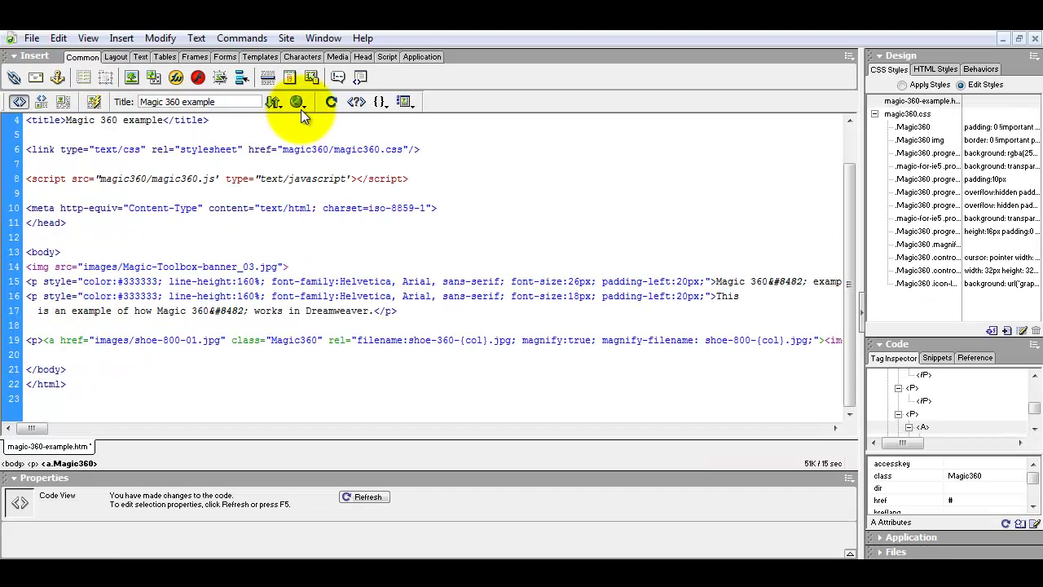
- Preview in Firefox, magnify the shoe's surface, then switch back to spinning and rotate it
{"action": "left_click", "coordinate": [300, 106]}
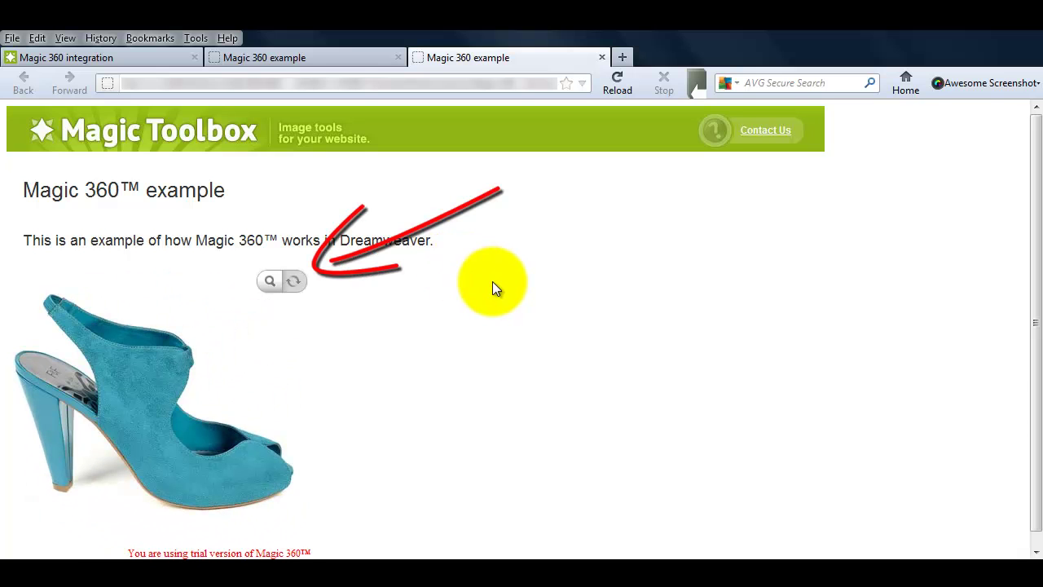
{"action": "left_click", "coordinate": [270, 281]}
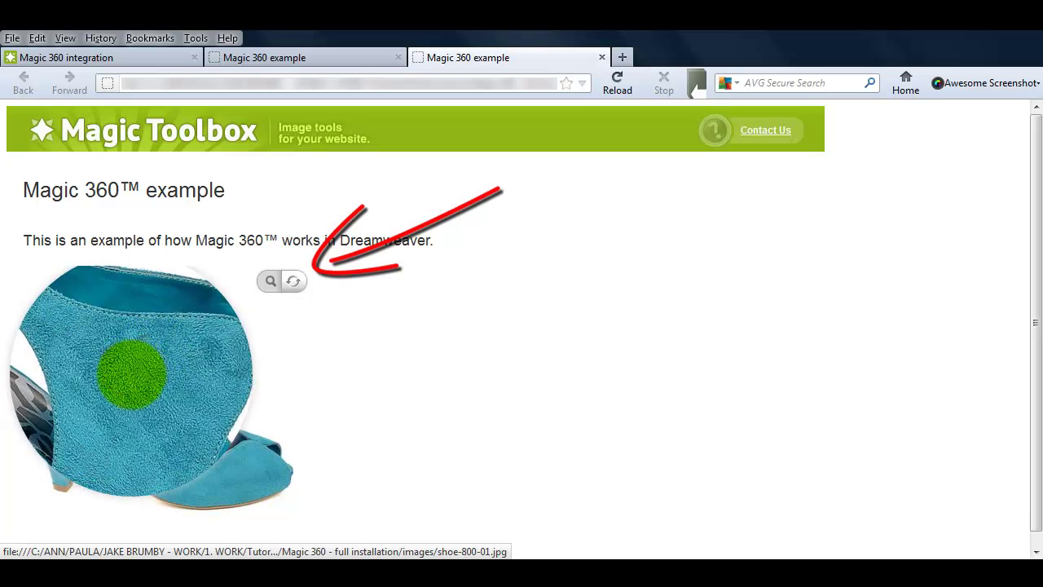
{"action": "left_click", "coordinate": [135, 376]}
{"action": "left_click", "coordinate": [269, 281]}
{"action": "left_click_drag", "start_coordinate": [138, 368], "coordinate": [140, 373]}
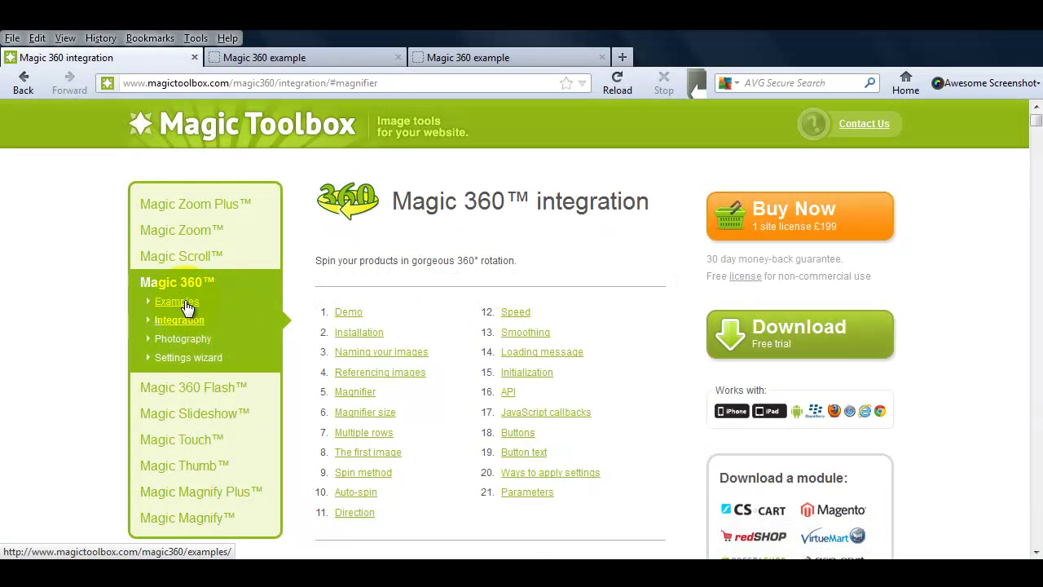
- Browse down through the Magic 360 examples page
{"action": "left_click", "coordinate": [184, 304]}
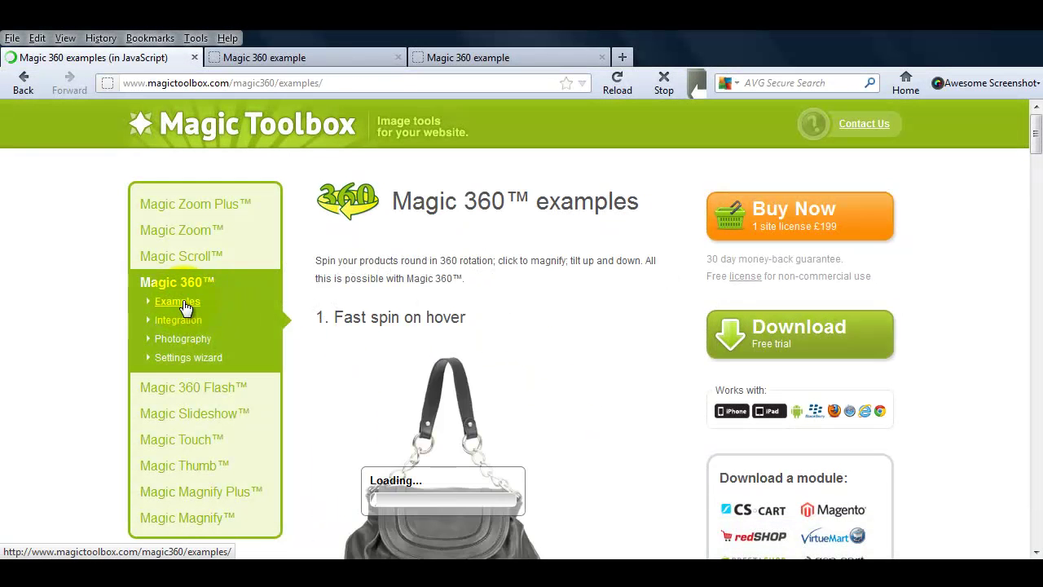
{"action": "scroll", "coordinate": [307, 358], "scroll_direction": "down", "scroll_amount": 10}
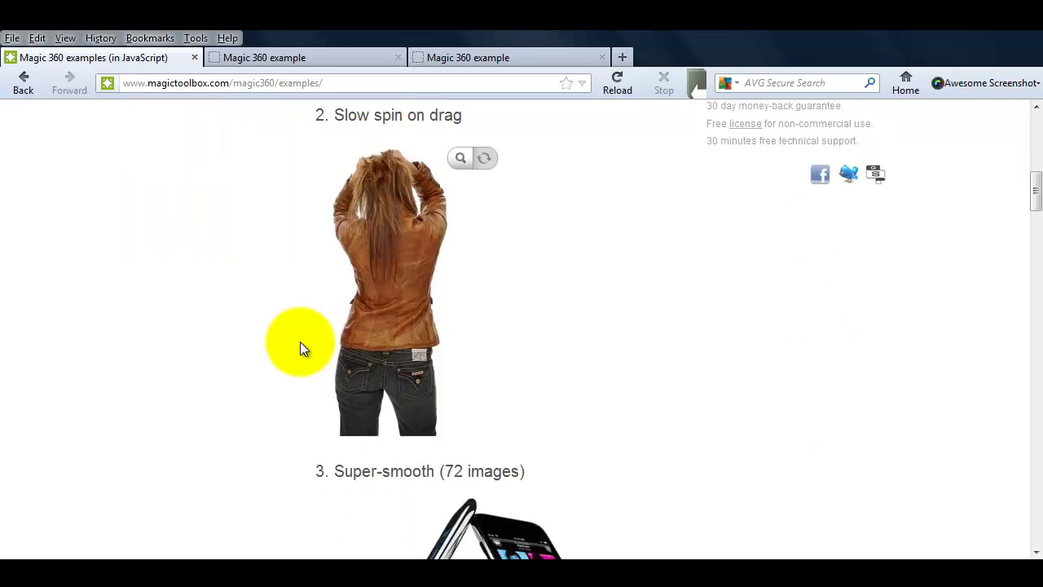
{"action": "scroll", "coordinate": [302, 350], "scroll_direction": "down", "scroll_amount": 5}
{"action": "scroll", "coordinate": [268, 356], "scroll_direction": "down", "scroll_amount": 5}
{"action": "scroll", "coordinate": [268, 356], "scroll_direction": "down", "scroll_amount": 5}
{"action": "scroll", "coordinate": [220, 359], "scroll_direction": "down", "scroll_amount": 5}
{"action": "scroll", "coordinate": [208, 334], "scroll_direction": "up", "scroll_amount": 20}
- Scroll through the Magic 360 integration page, then go to the Photography service page
{"action": "left_click", "coordinate": [196, 320]}
{"action": "scroll", "coordinate": [303, 351], "scroll_direction": "down", "scroll_amount": 5}
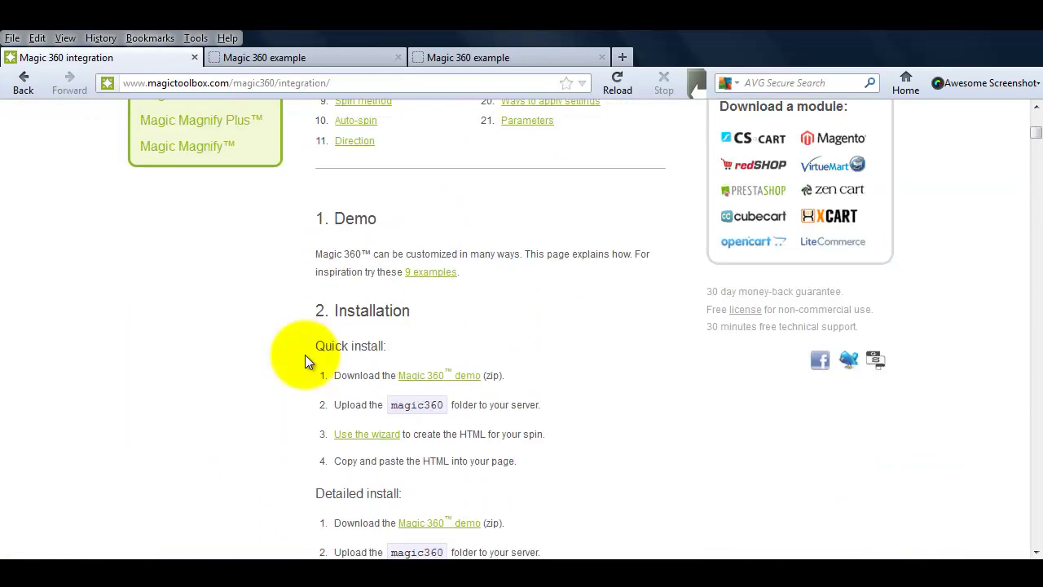
{"action": "scroll", "coordinate": [304, 355], "scroll_direction": "down", "scroll_amount": 5}
{"action": "scroll", "coordinate": [287, 360], "scroll_direction": "down", "scroll_amount": 5}
{"action": "scroll", "coordinate": [283, 361], "scroll_direction": "down", "scroll_amount": 5}
{"action": "scroll", "coordinate": [283, 362], "scroll_direction": "down", "scroll_amount": 5}
{"action": "scroll", "coordinate": [283, 364], "scroll_direction": "down", "scroll_amount": 5}
{"action": "scroll", "coordinate": [283, 365], "scroll_direction": "down", "scroll_amount": 5}
{"action": "scroll", "coordinate": [283, 364], "scroll_direction": "down", "scroll_amount": 5}
{"action": "scroll", "coordinate": [283, 365], "scroll_direction": "down", "scroll_amount": 5}
{"action": "scroll", "coordinate": [282, 365], "scroll_direction": "down", "scroll_amount": 10}
{"action": "scroll", "coordinate": [196, 347], "scroll_direction": "up", "scroll_amount": 20}
{"action": "left_click", "coordinate": [193, 342]}
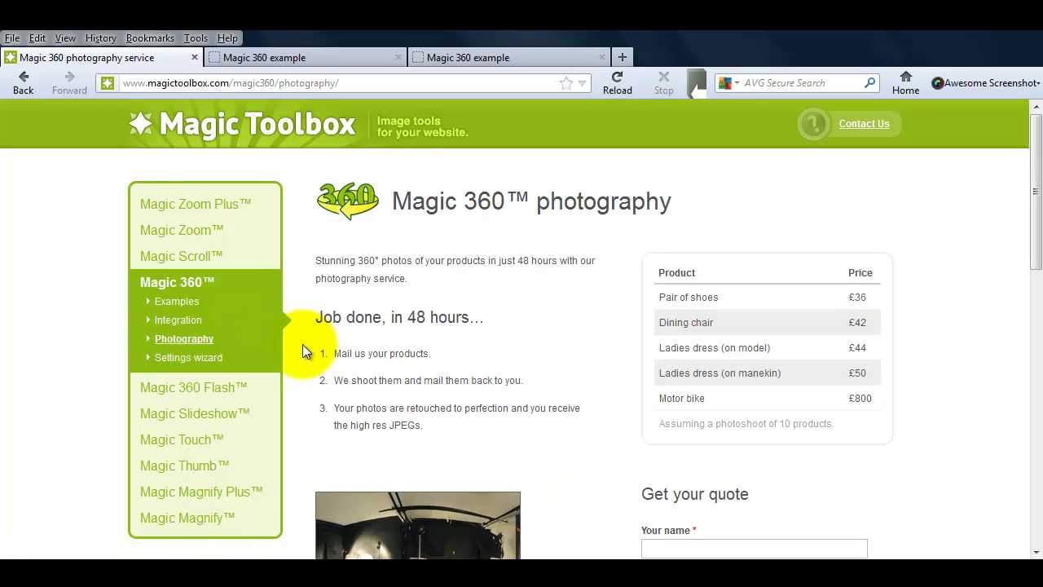
- Scroll down the photography page to the free quotation request form
{"action": "scroll", "coordinate": [594, 385], "scroll_direction": "down", "scroll_amount": 2}
{"action": "scroll", "coordinate": [594, 385], "scroll_direction": "down", "scroll_amount": 6}
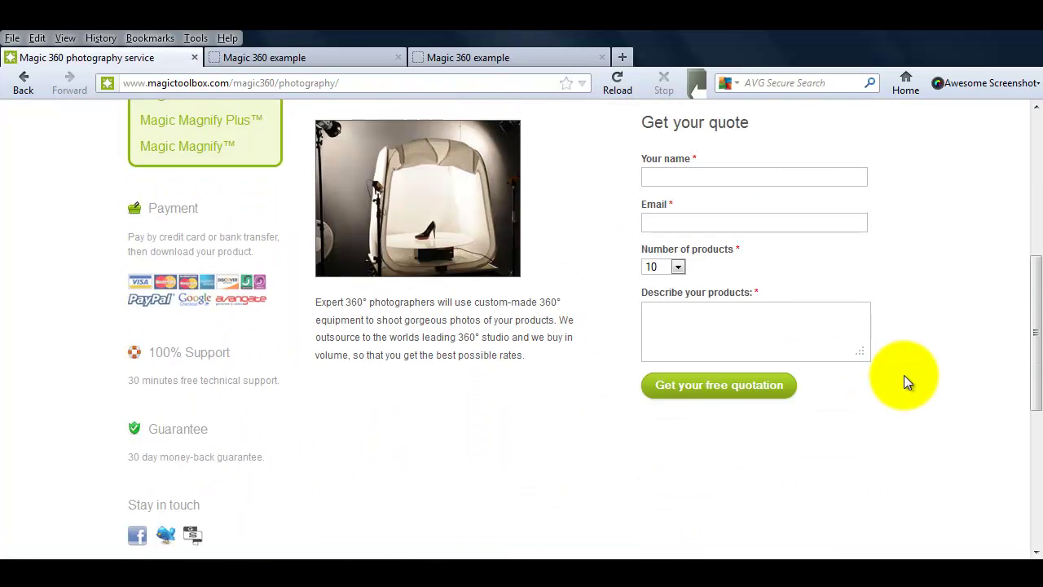